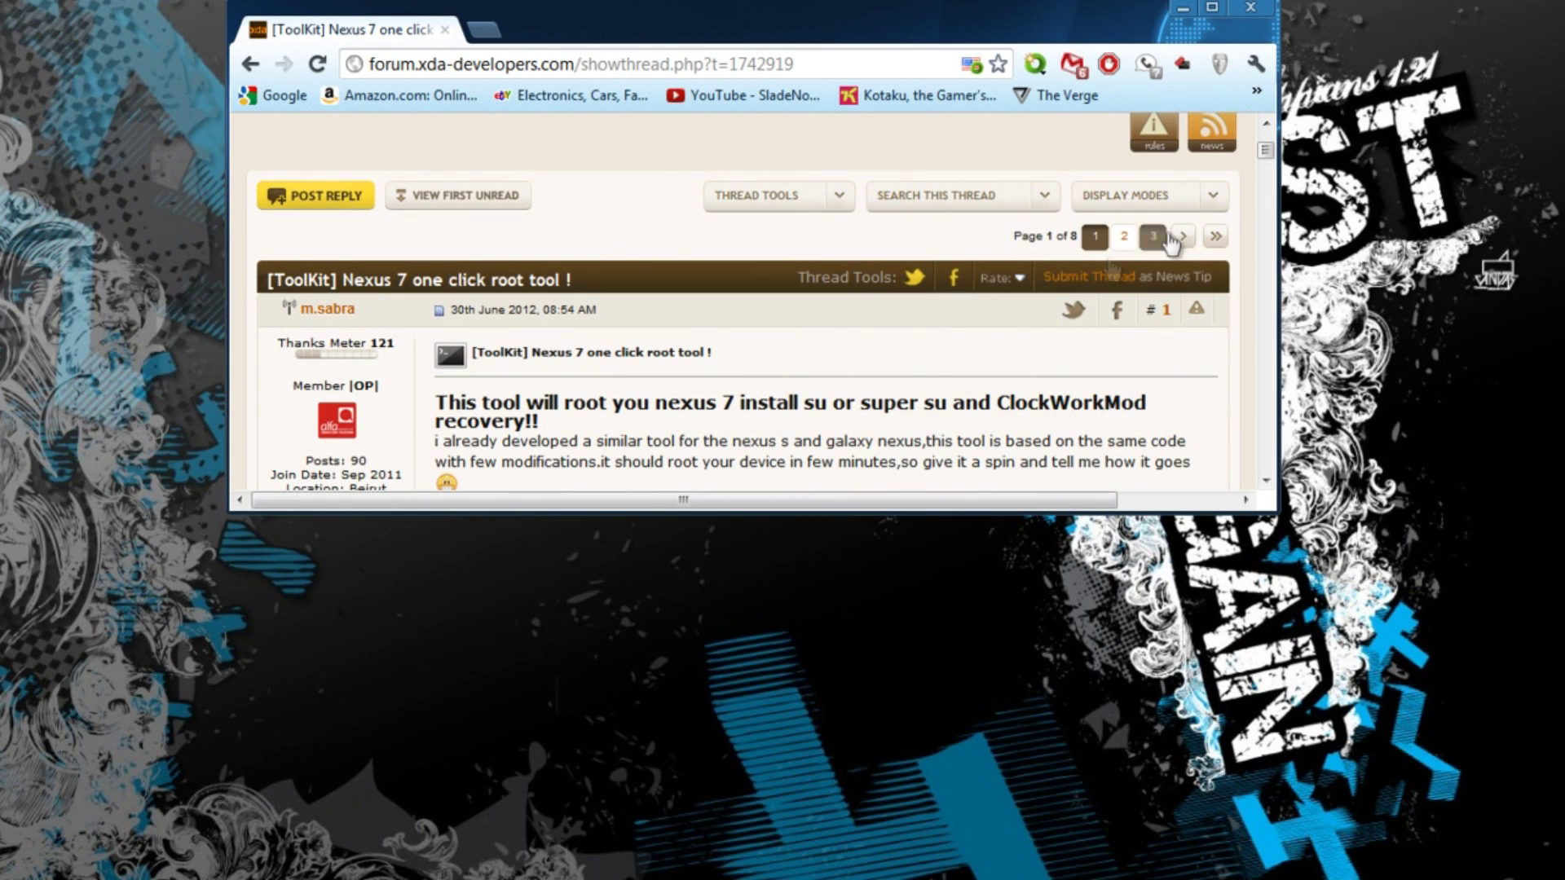
- Maximize the Chrome window showing the XDA Nexus 7 one-click root tool thread
left_click(1212, 7)
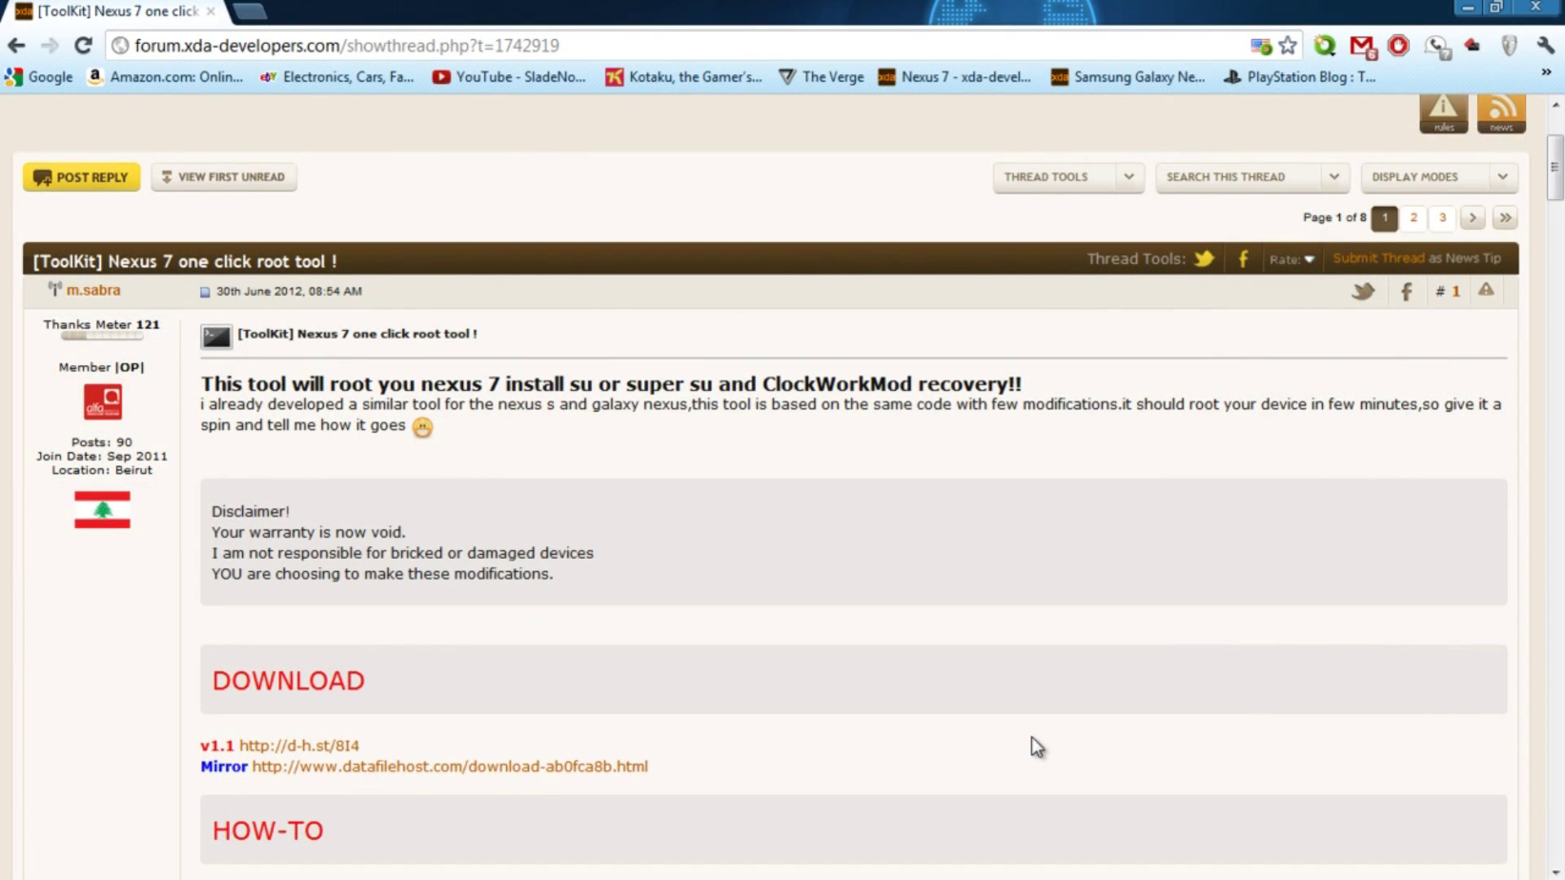
scroll(1027, 745, "up", 3)
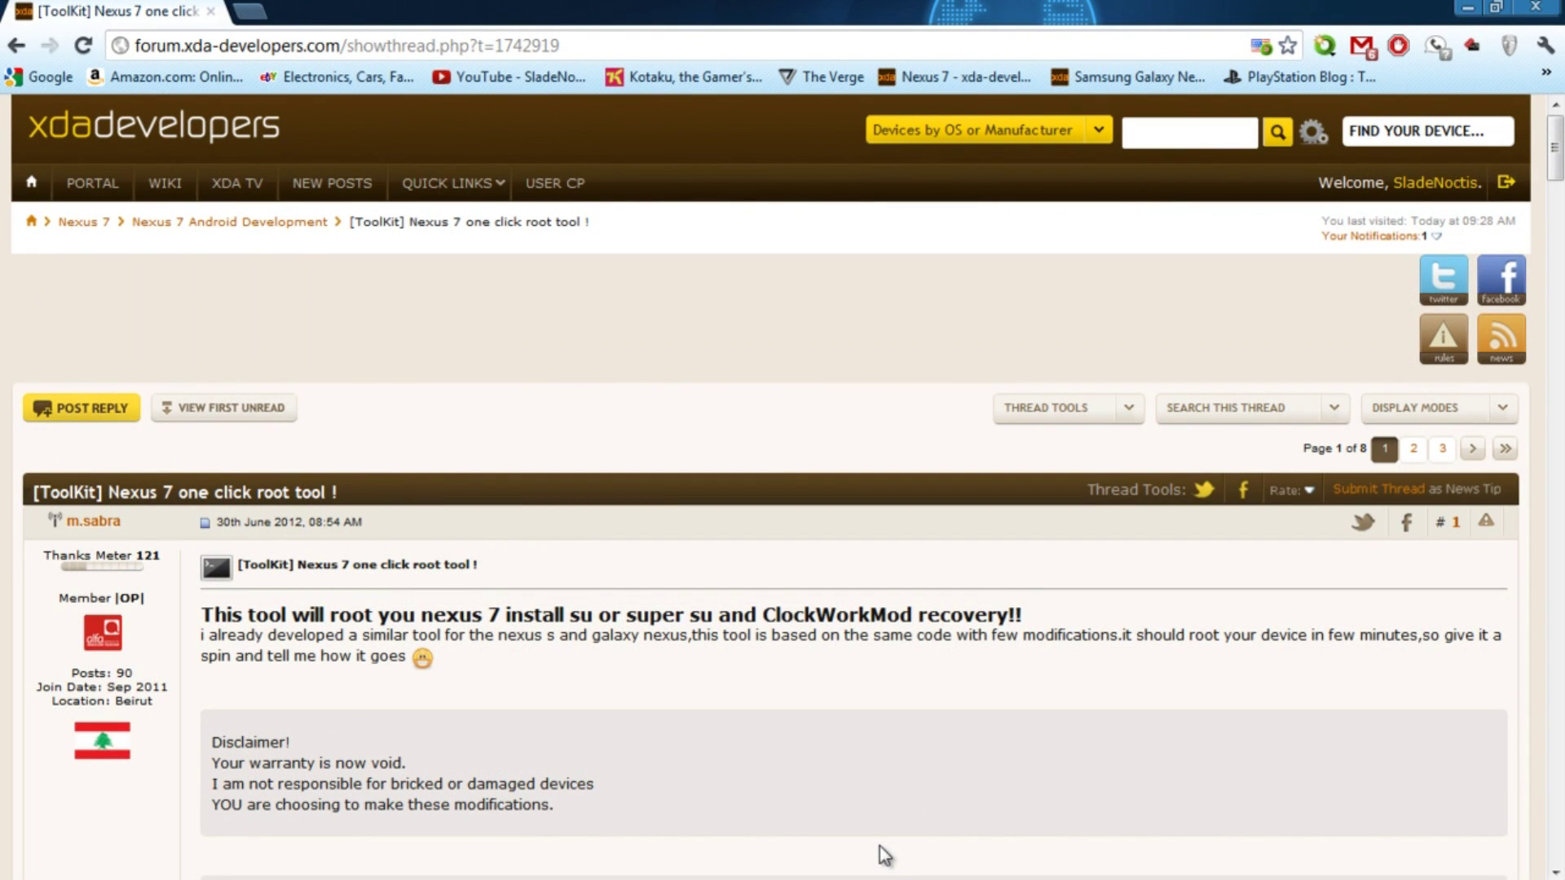
scroll(608, 610, "down", 3)
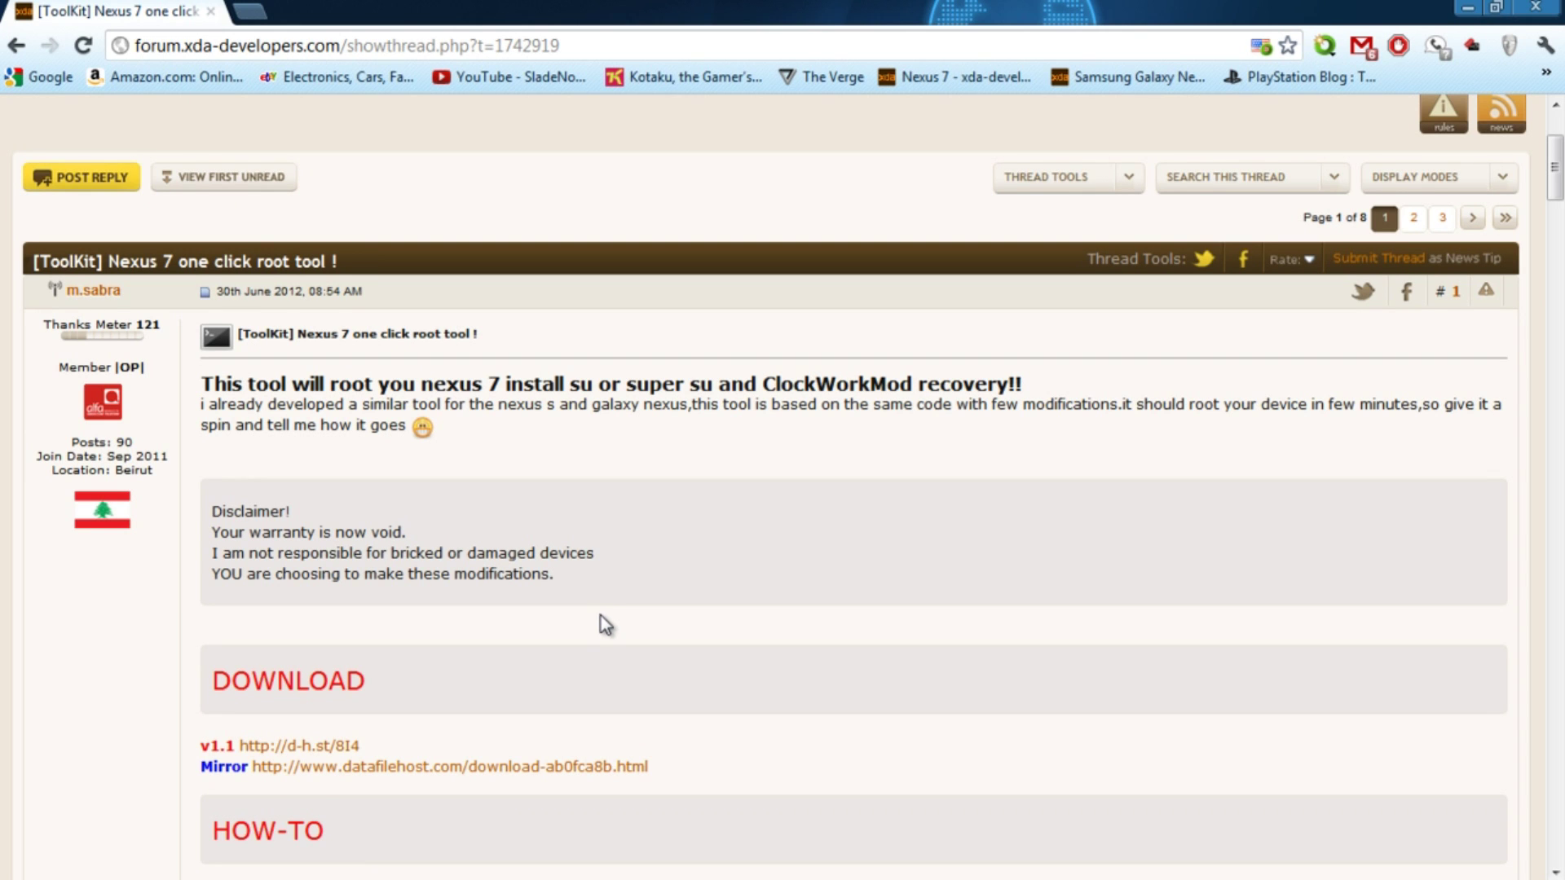
scroll(598, 643, "down", 4)
scroll(598, 638, "up", 3)
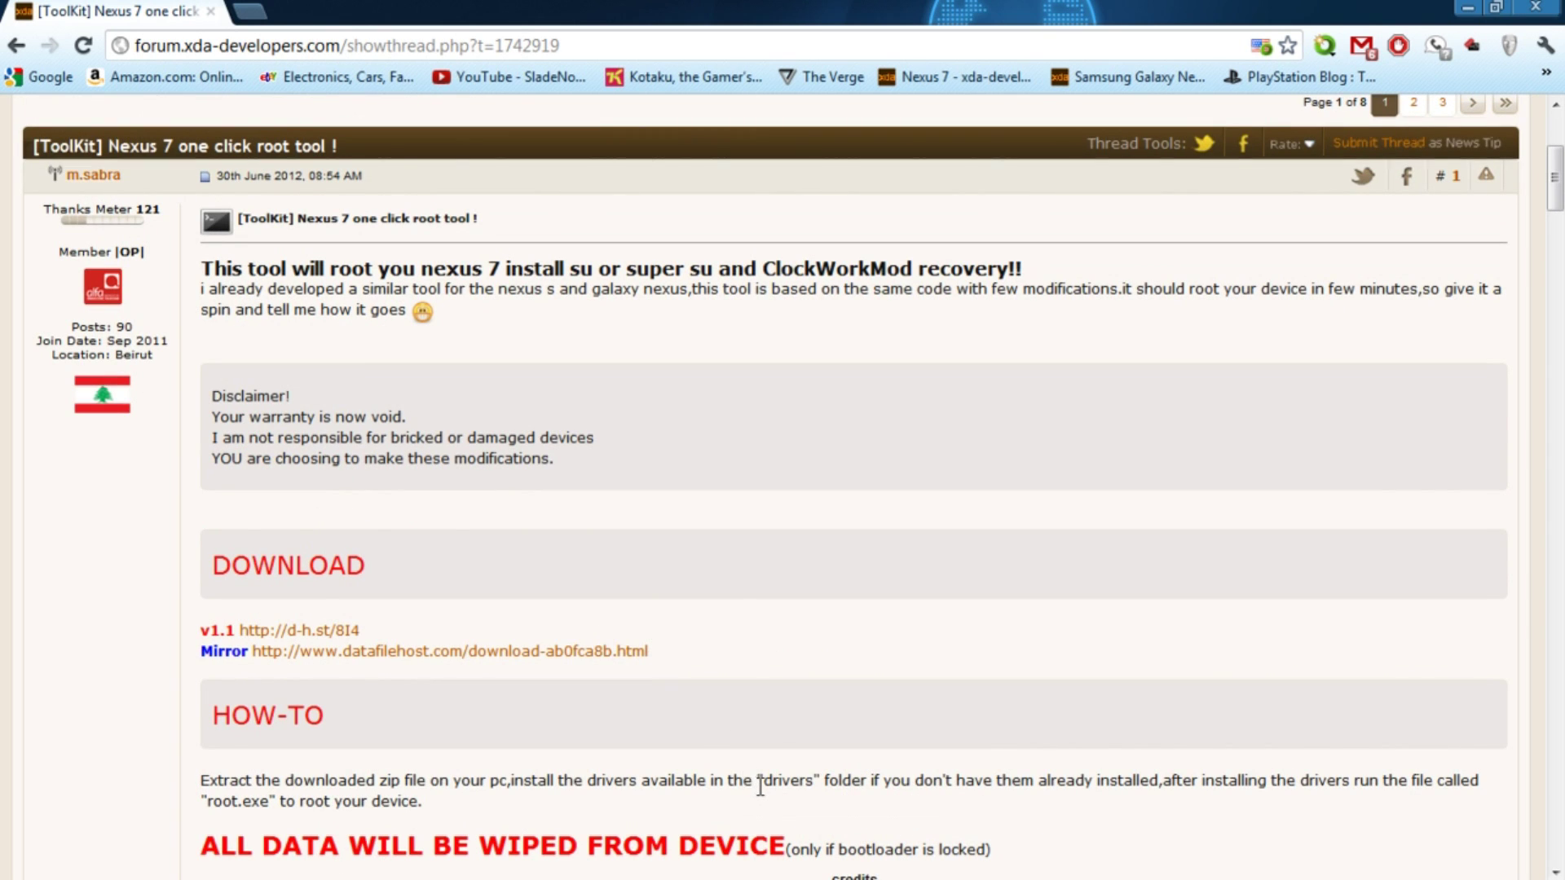
scroll(760, 795, "down", 1)
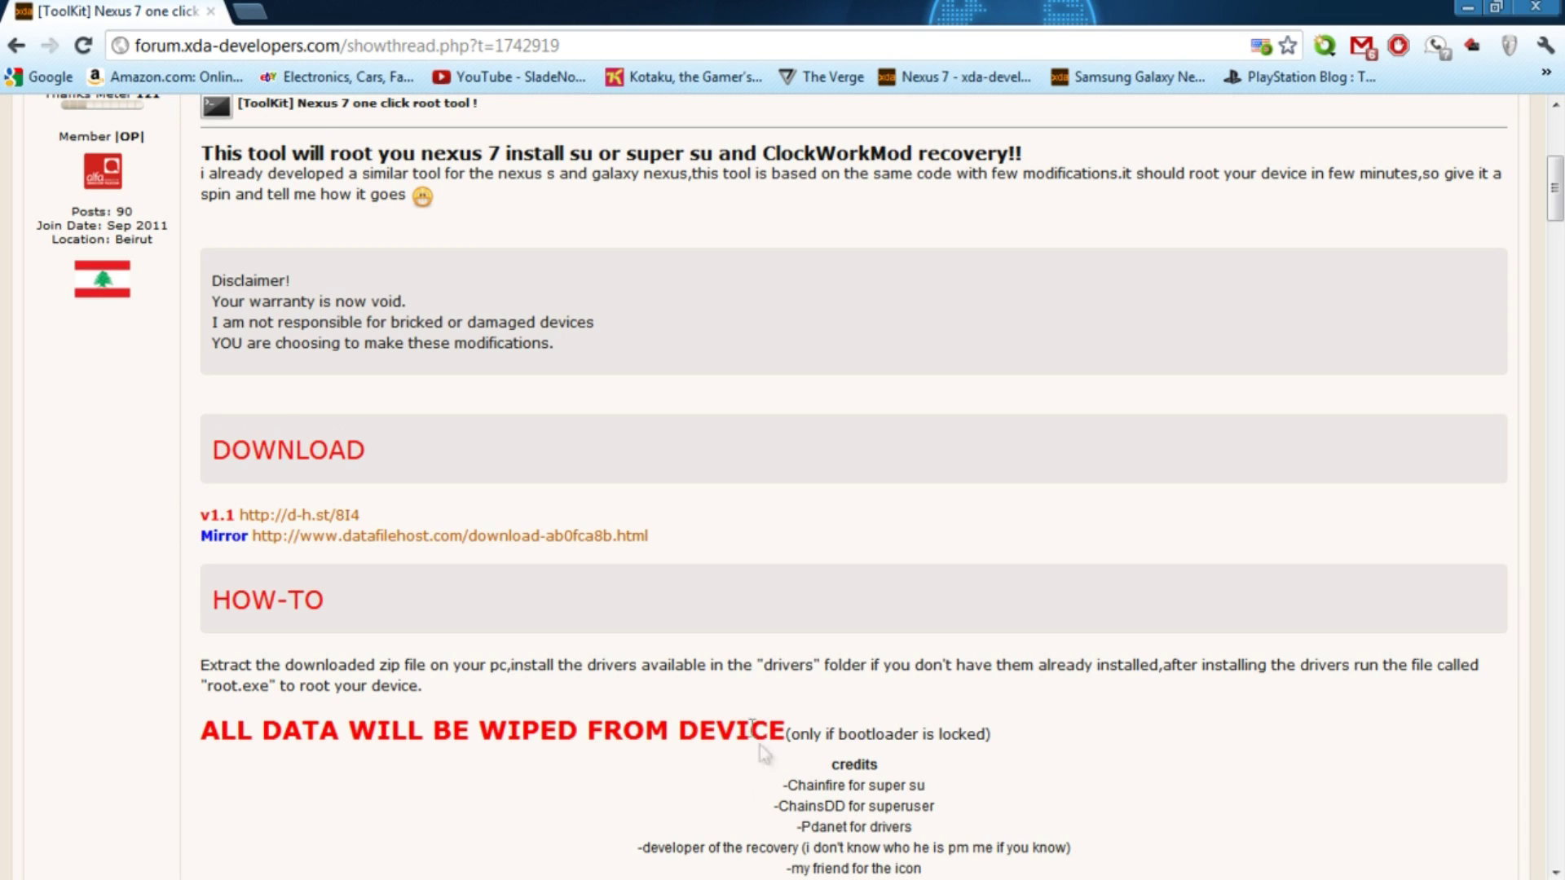
left_click_drag(785, 732, 202, 732)
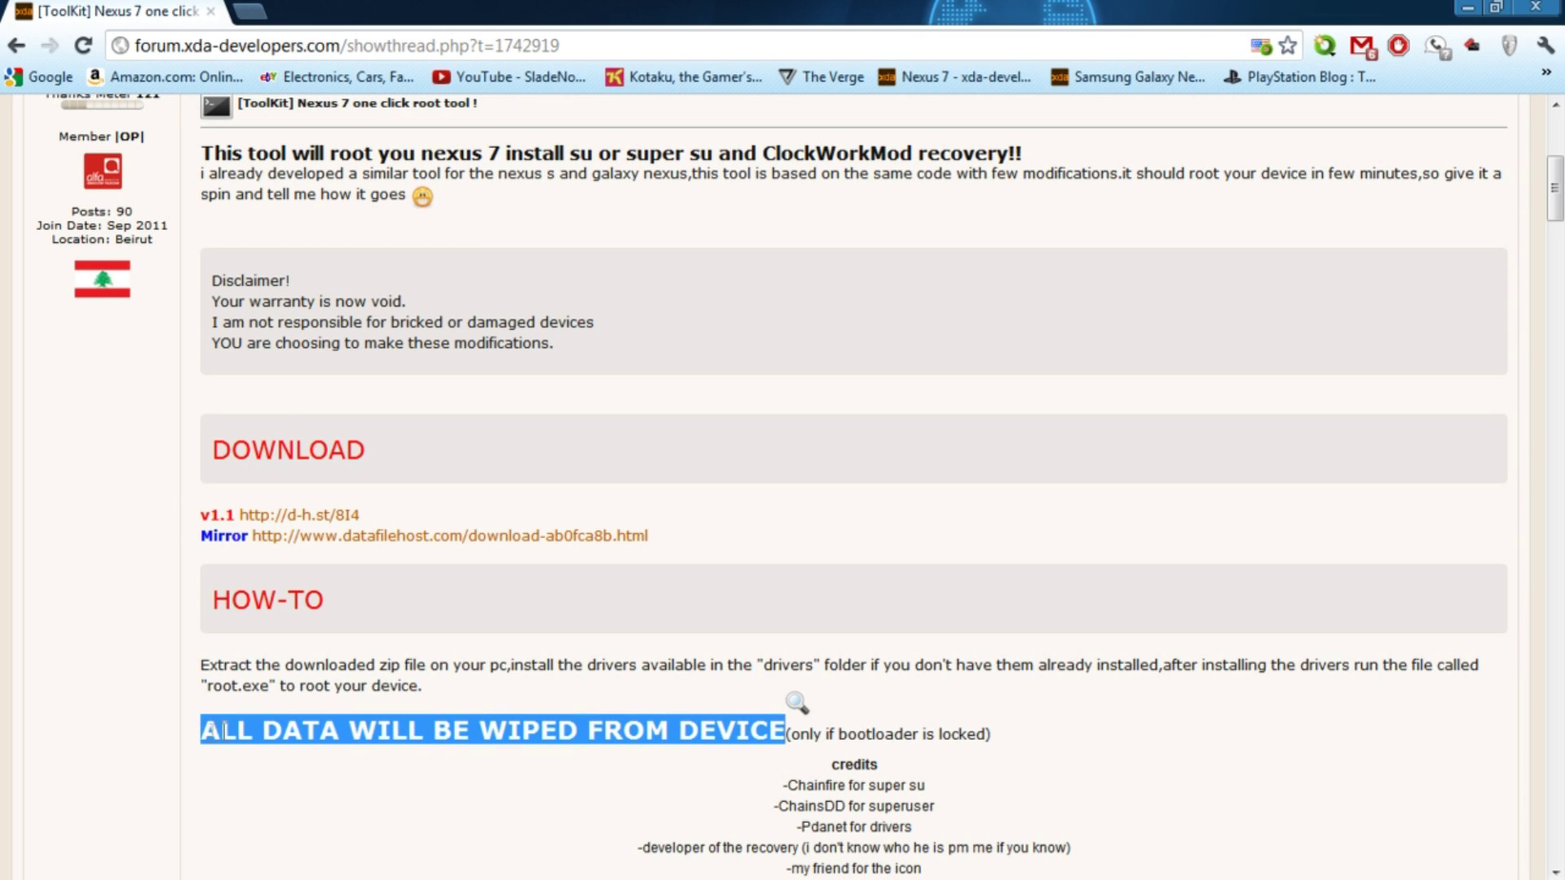
left_click(718, 657)
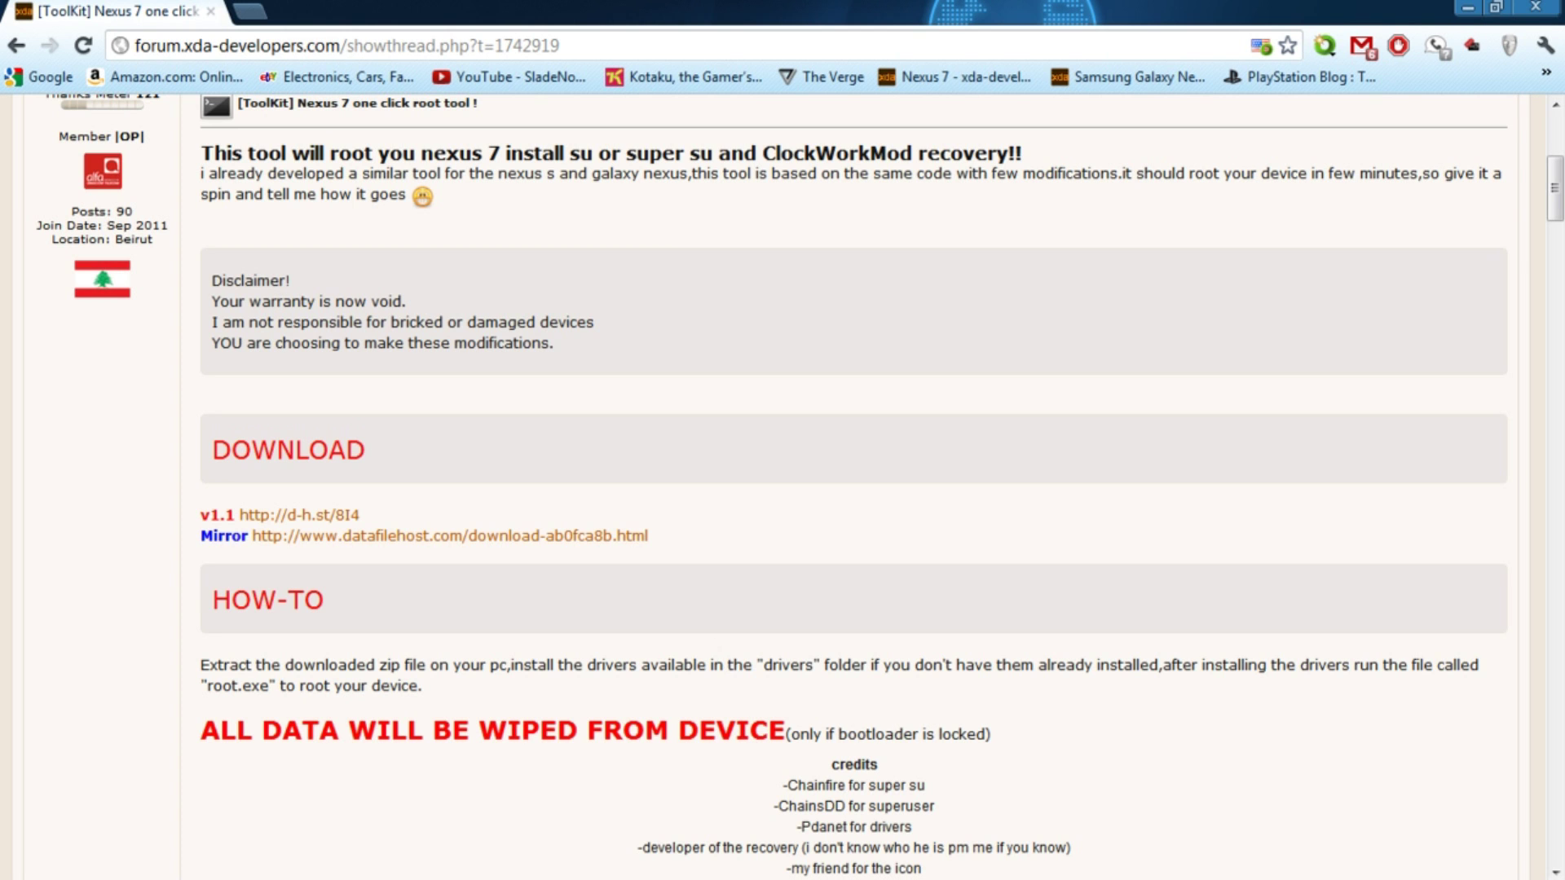
scroll(1309, 658, "up", 5)
scroll(1309, 658, "down", 4)
left_click_drag(471, 697, 222, 643)
left_click(1132, 766)
left_click(346, 515)
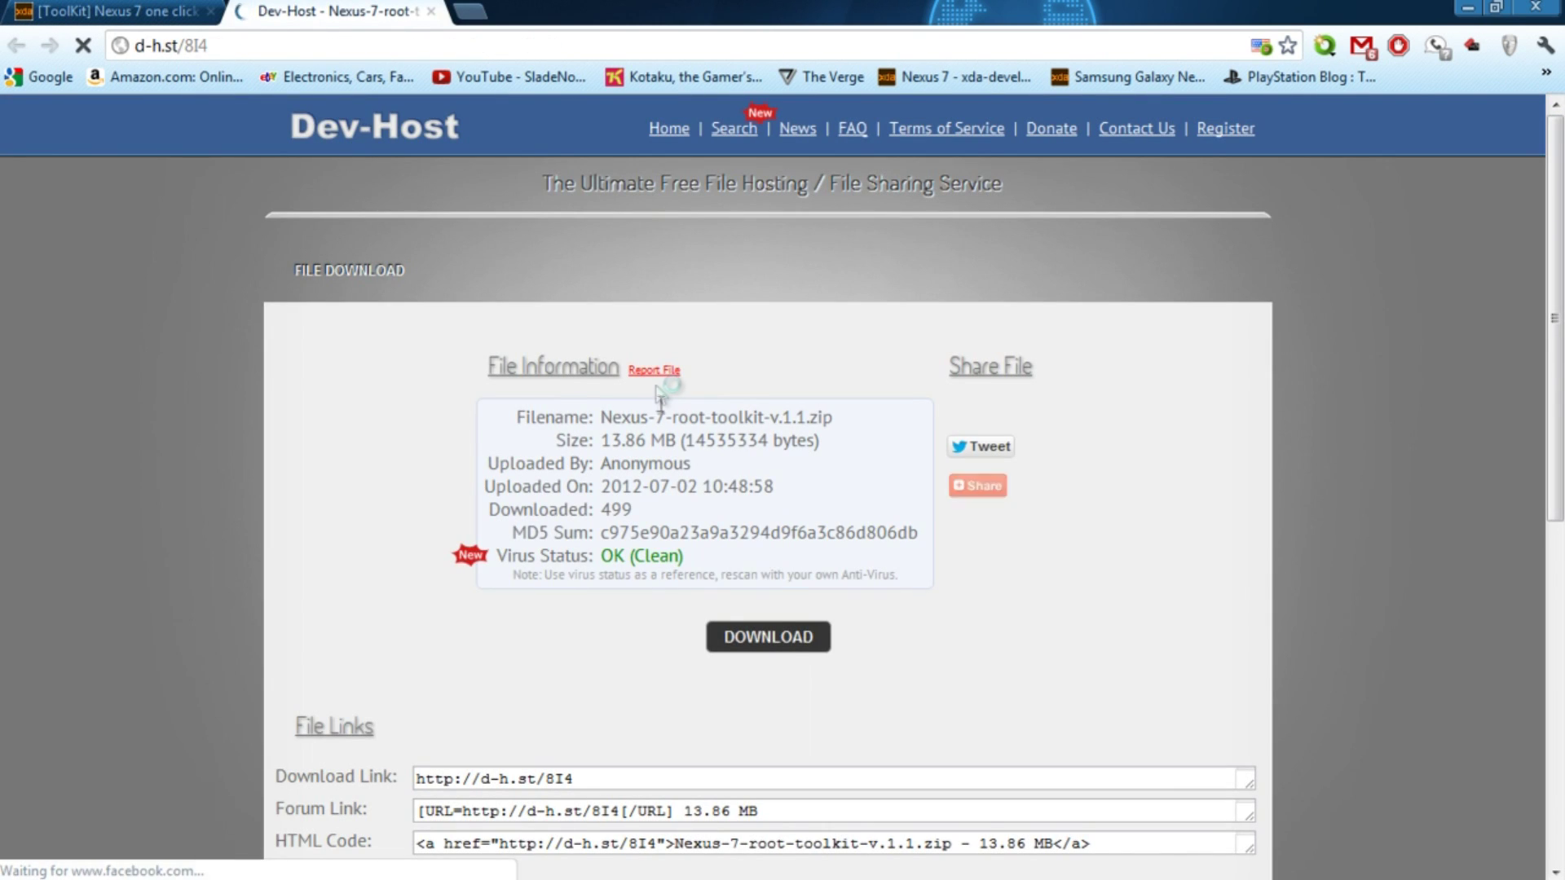
- Download Nexus-7-root-toolkit-v.1.1.zip from Dev-Host and close the download tab
left_click(785, 648)
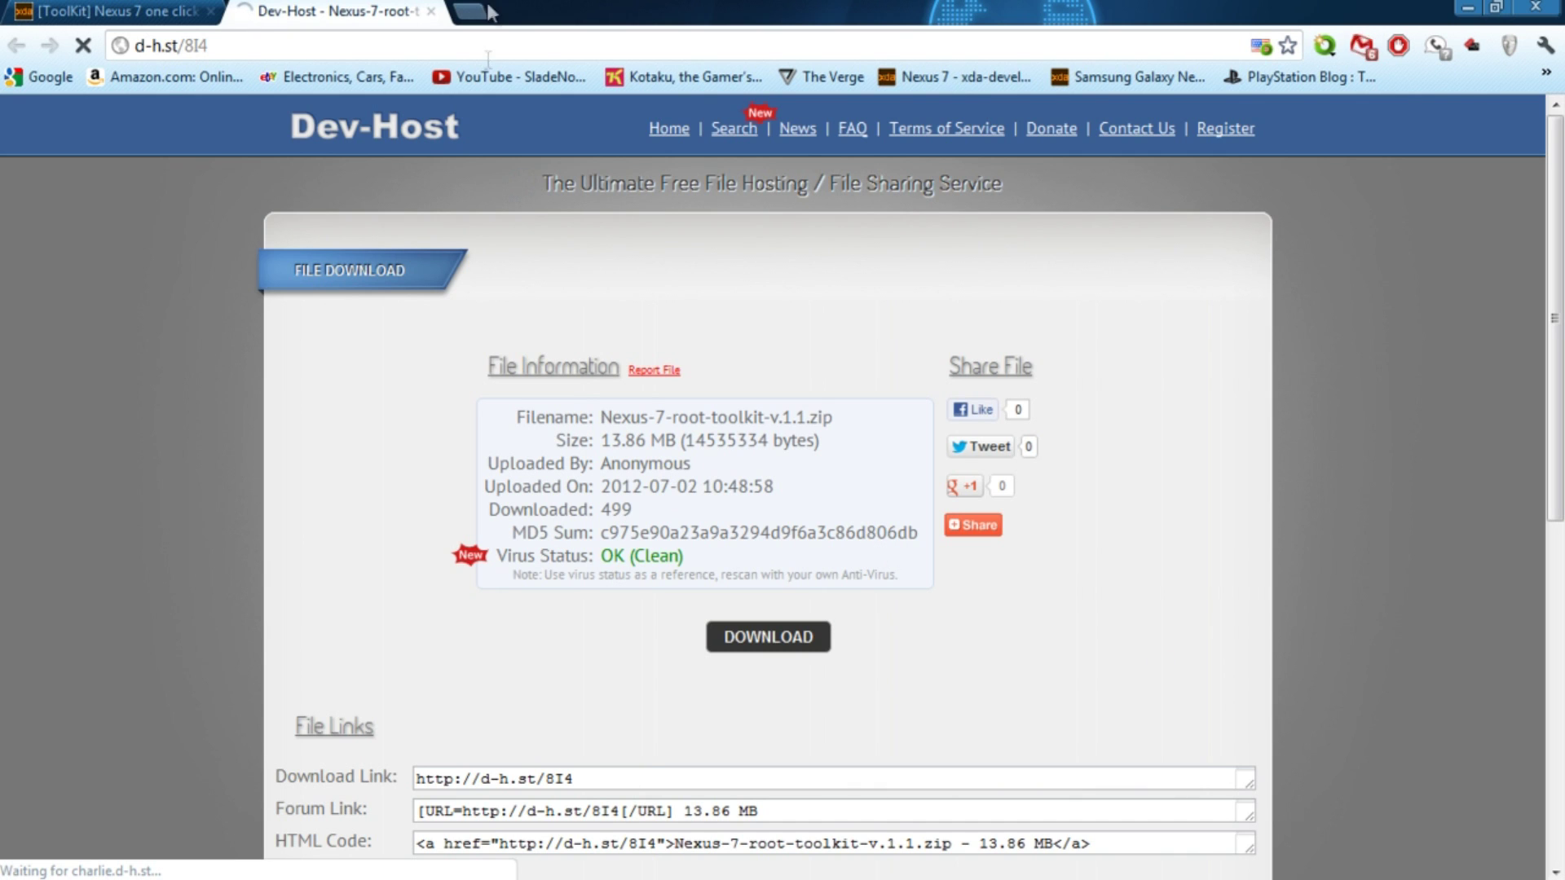
left_click(430, 11)
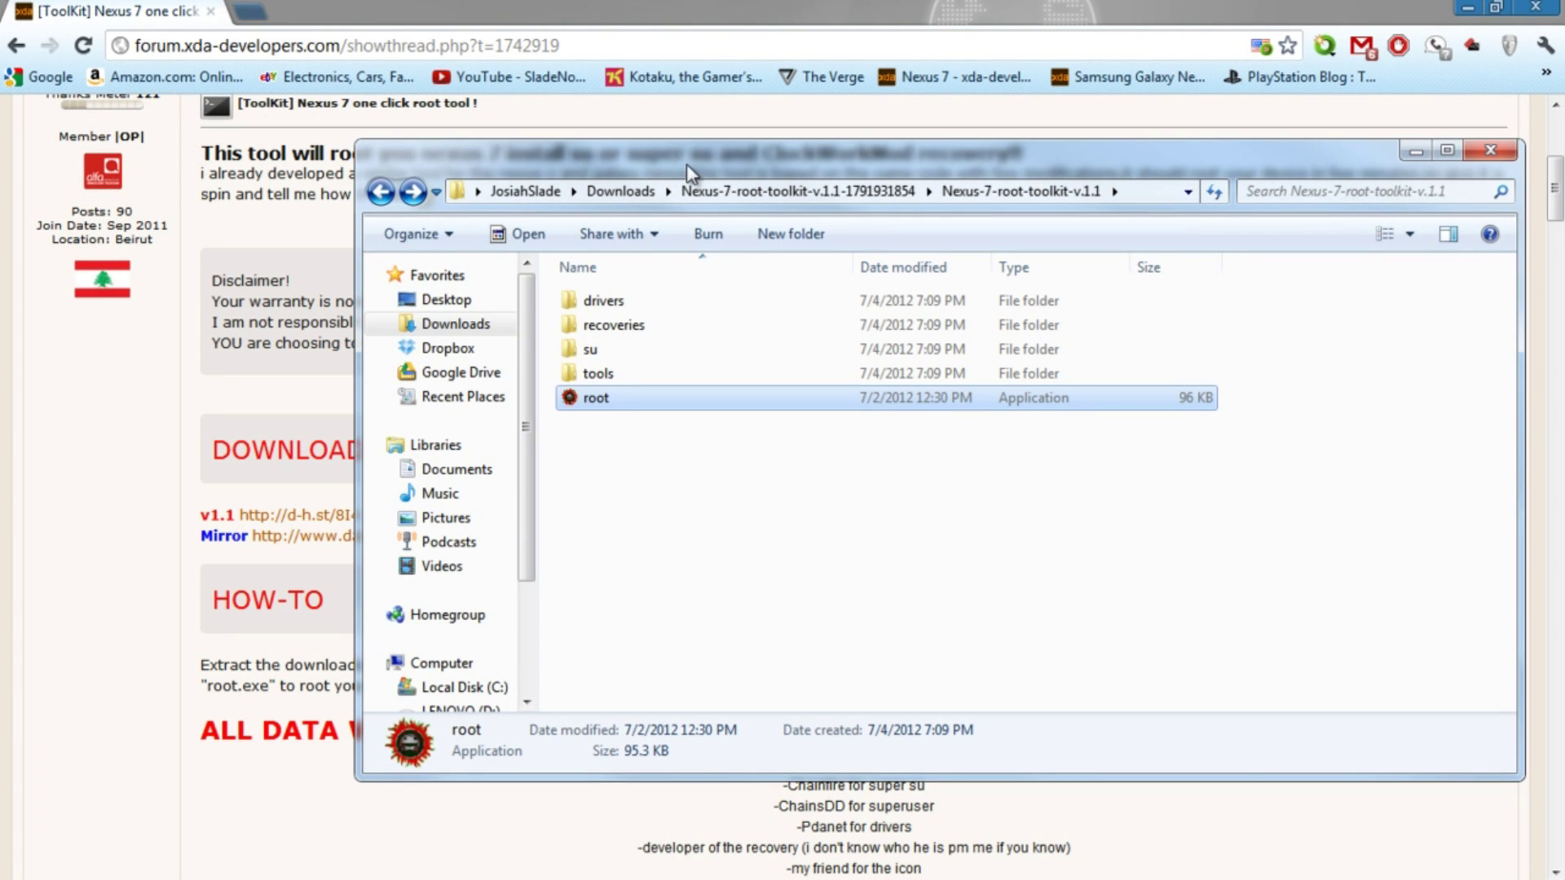
- Go up one level from the extracted toolkit and open the inner Nexus-7-root-toolkit-v.1.1 folder
left_click_drag(687, 169, 687, 135)
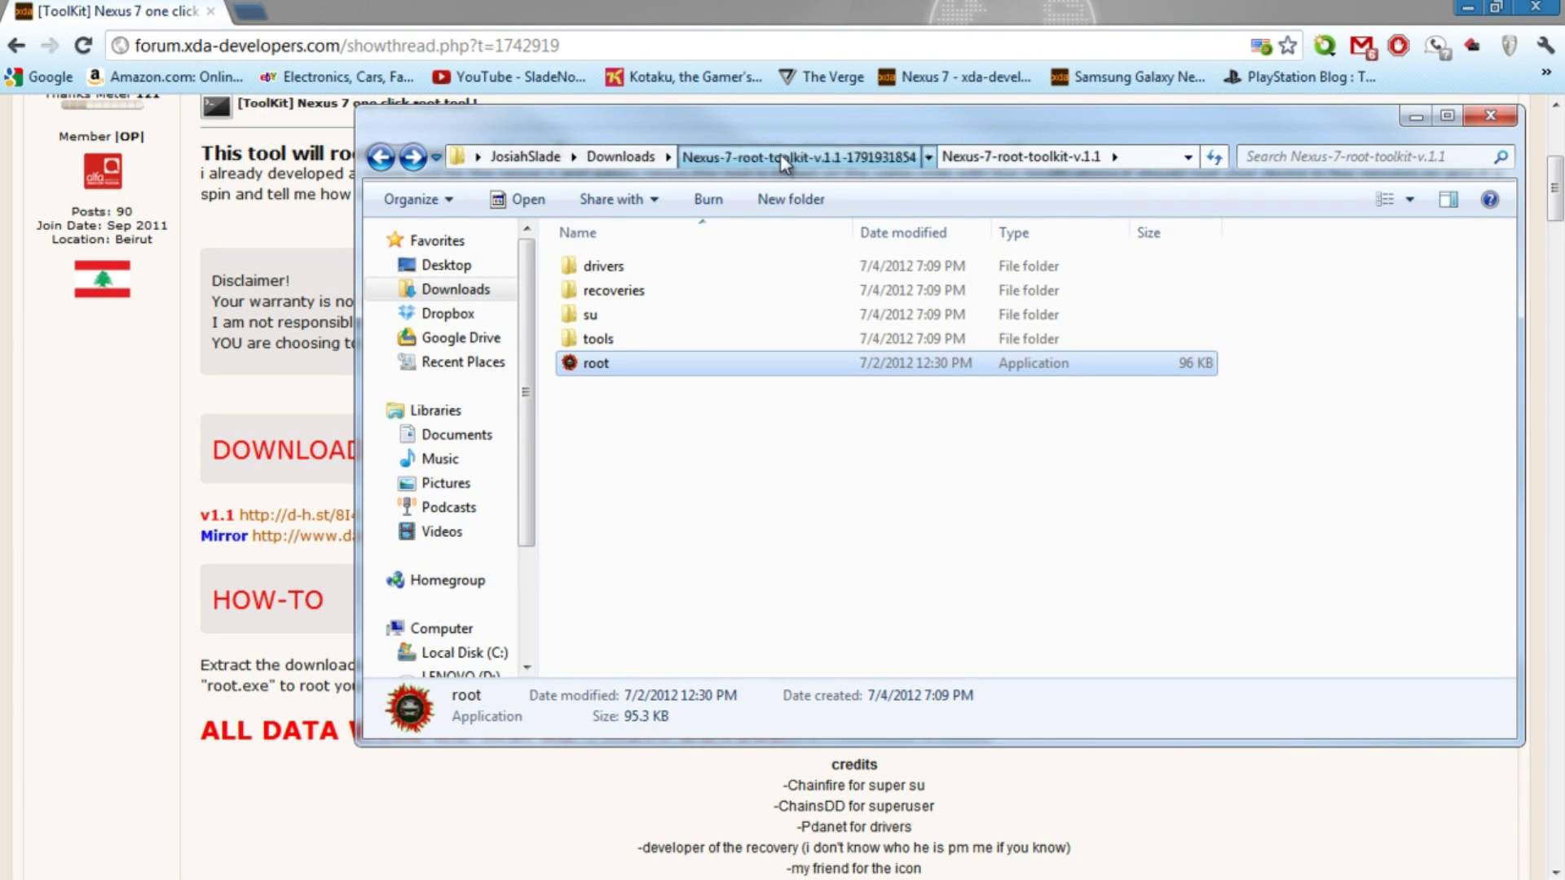
left_click(781, 158)
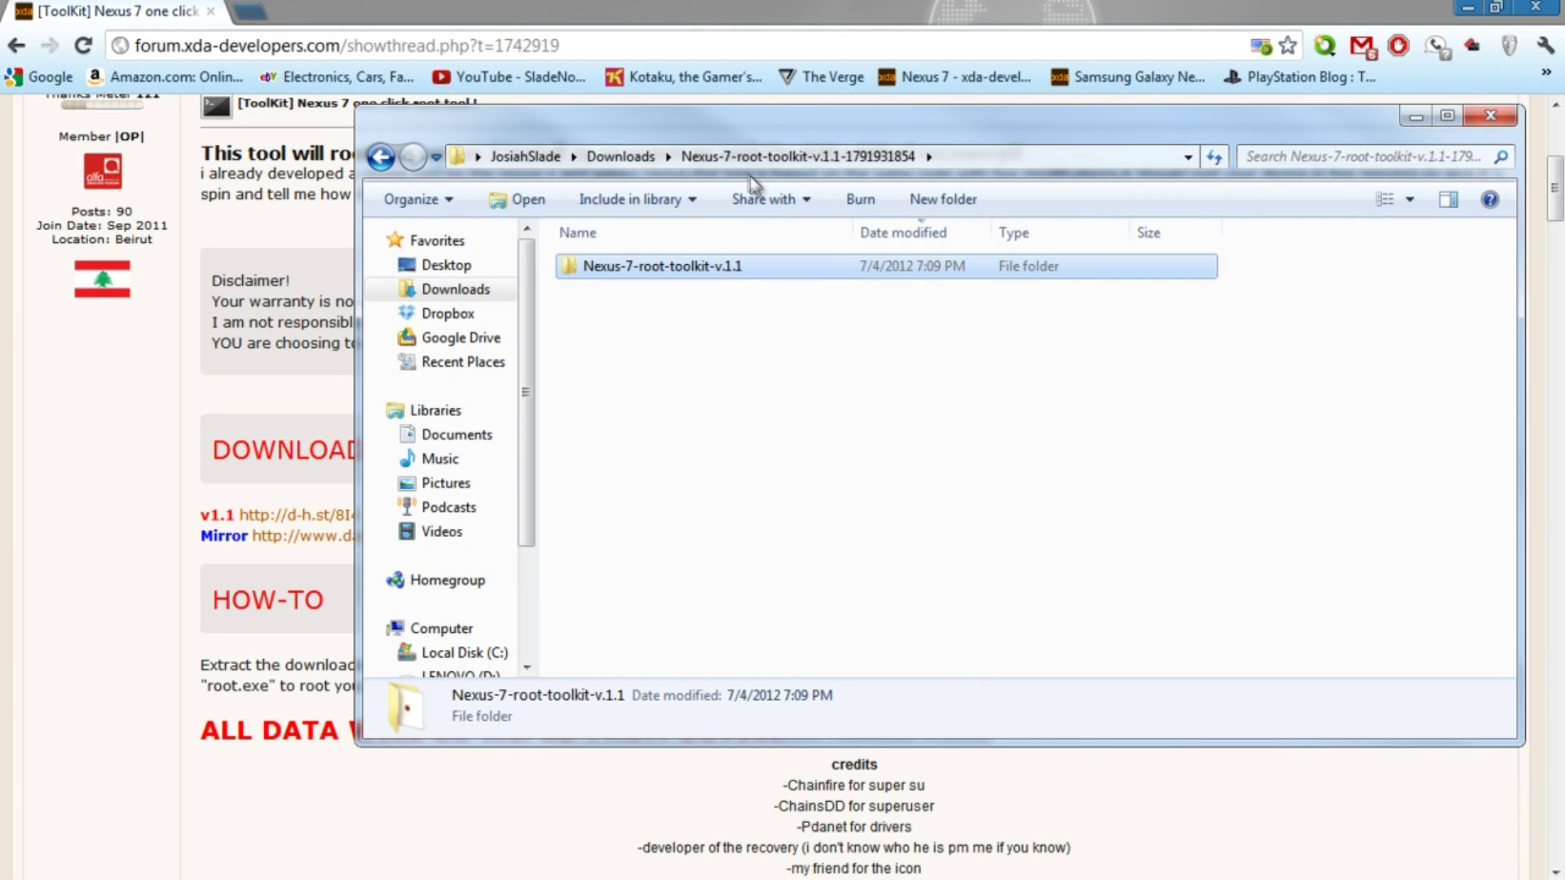
double_click(687, 269)
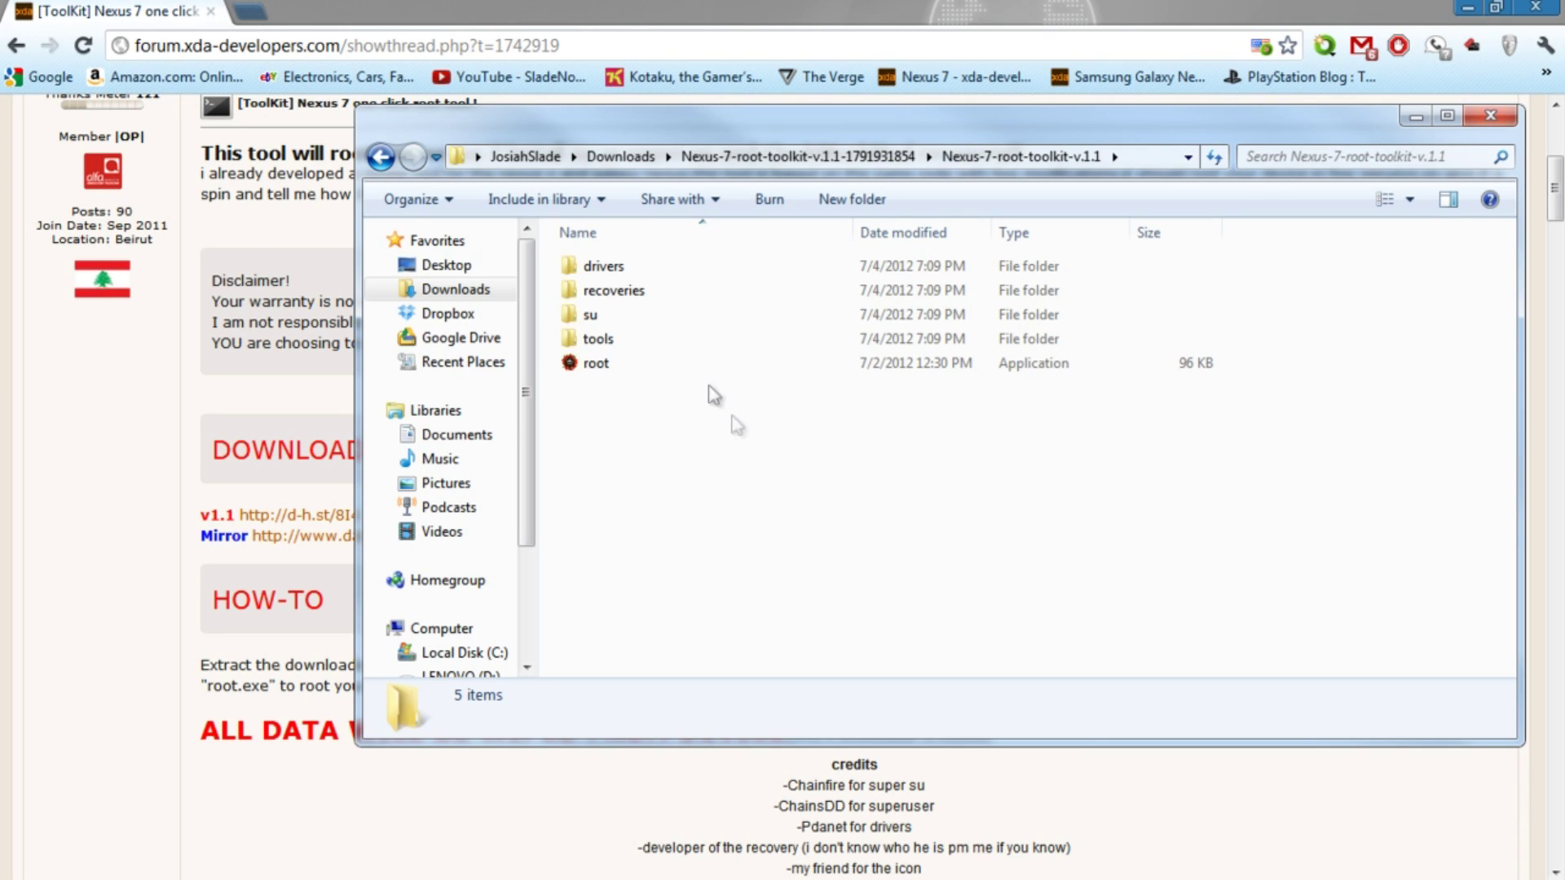
- Open the toolkit's drivers folder and run the drivers (64bit) installer
double_click(603, 267)
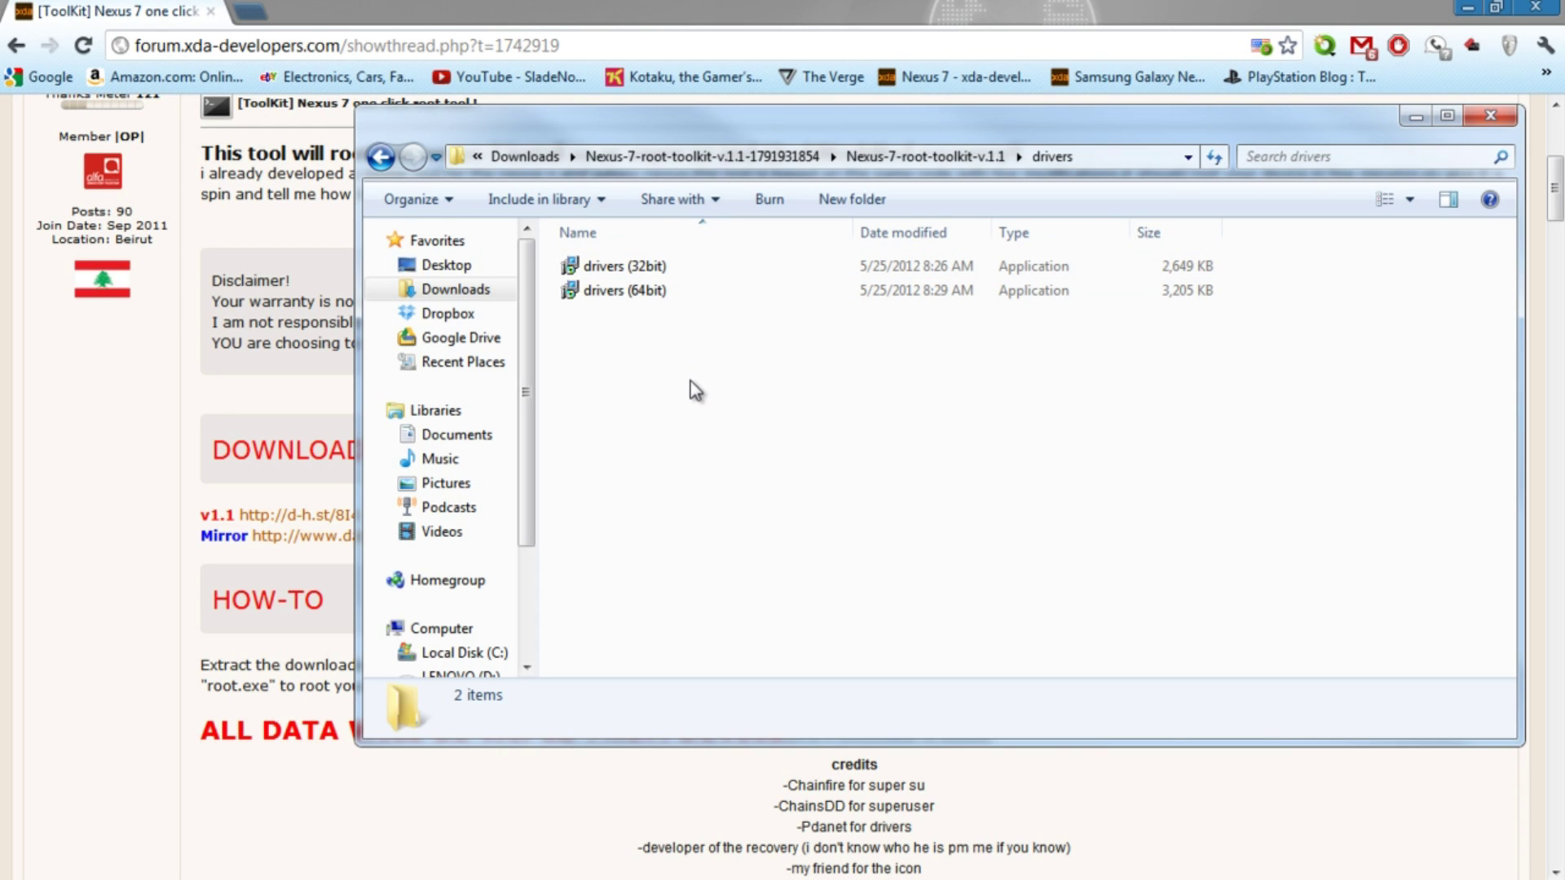
left_click(657, 293)
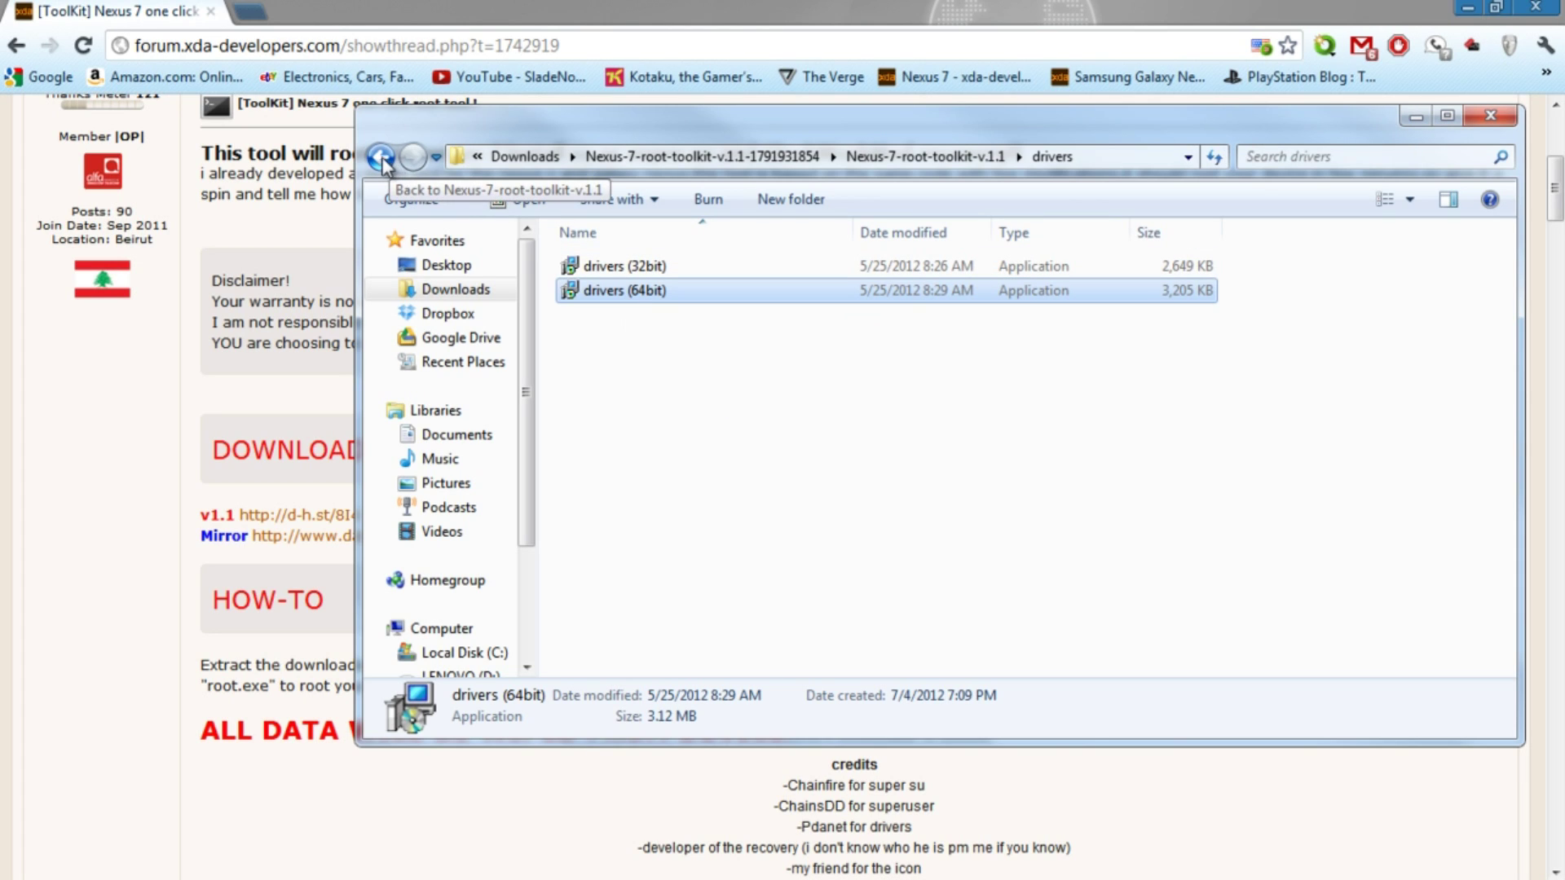
double_click(632, 290)
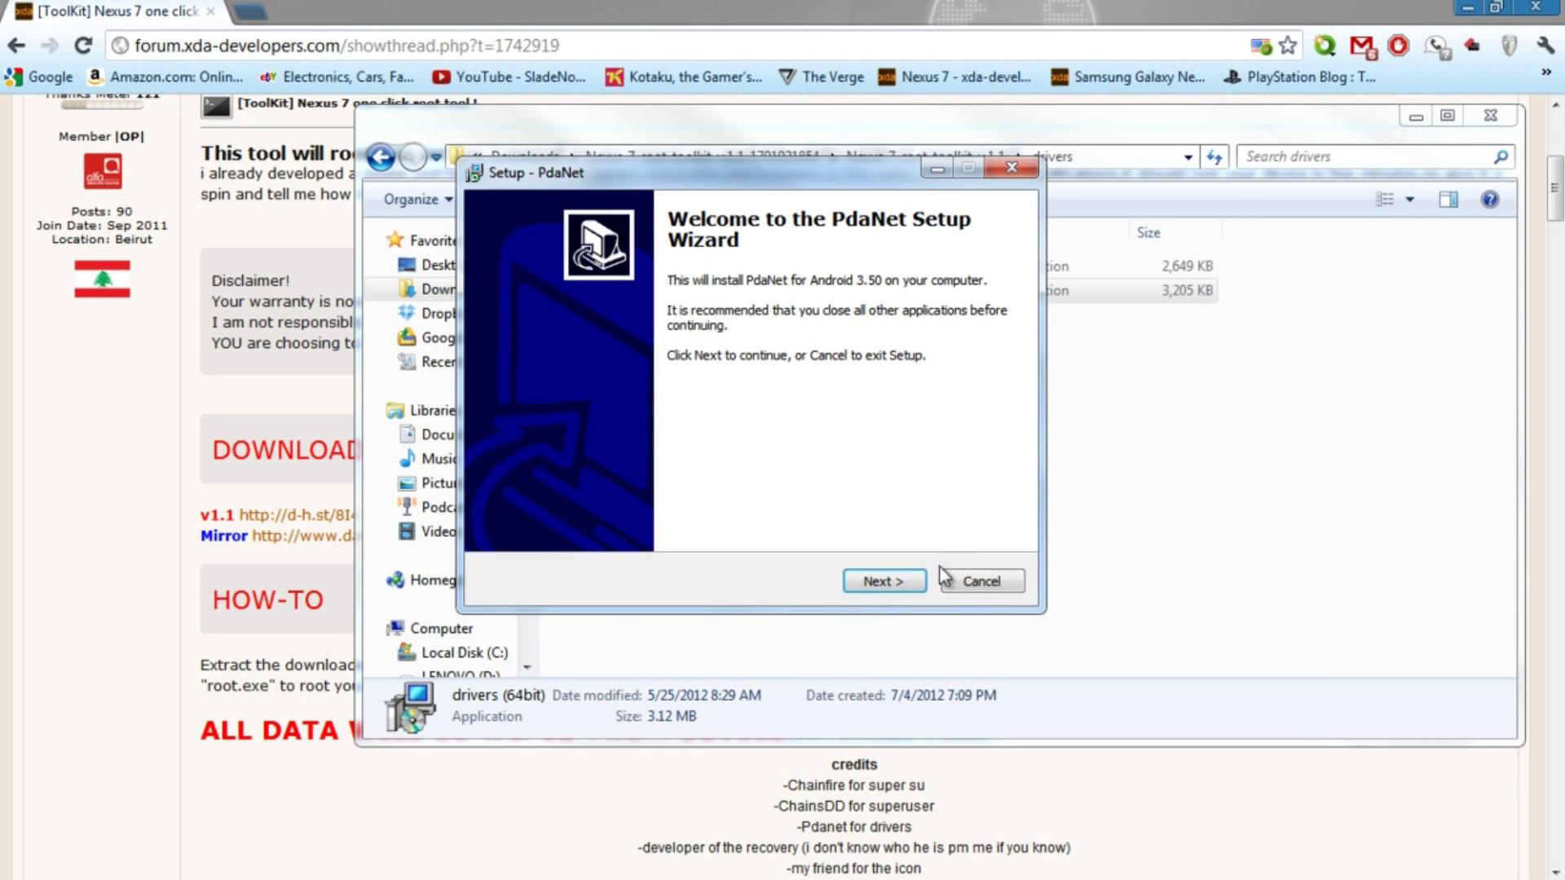
- Accept the PdaNet licence and install with the default Start Menu folder
left_click(888, 582)
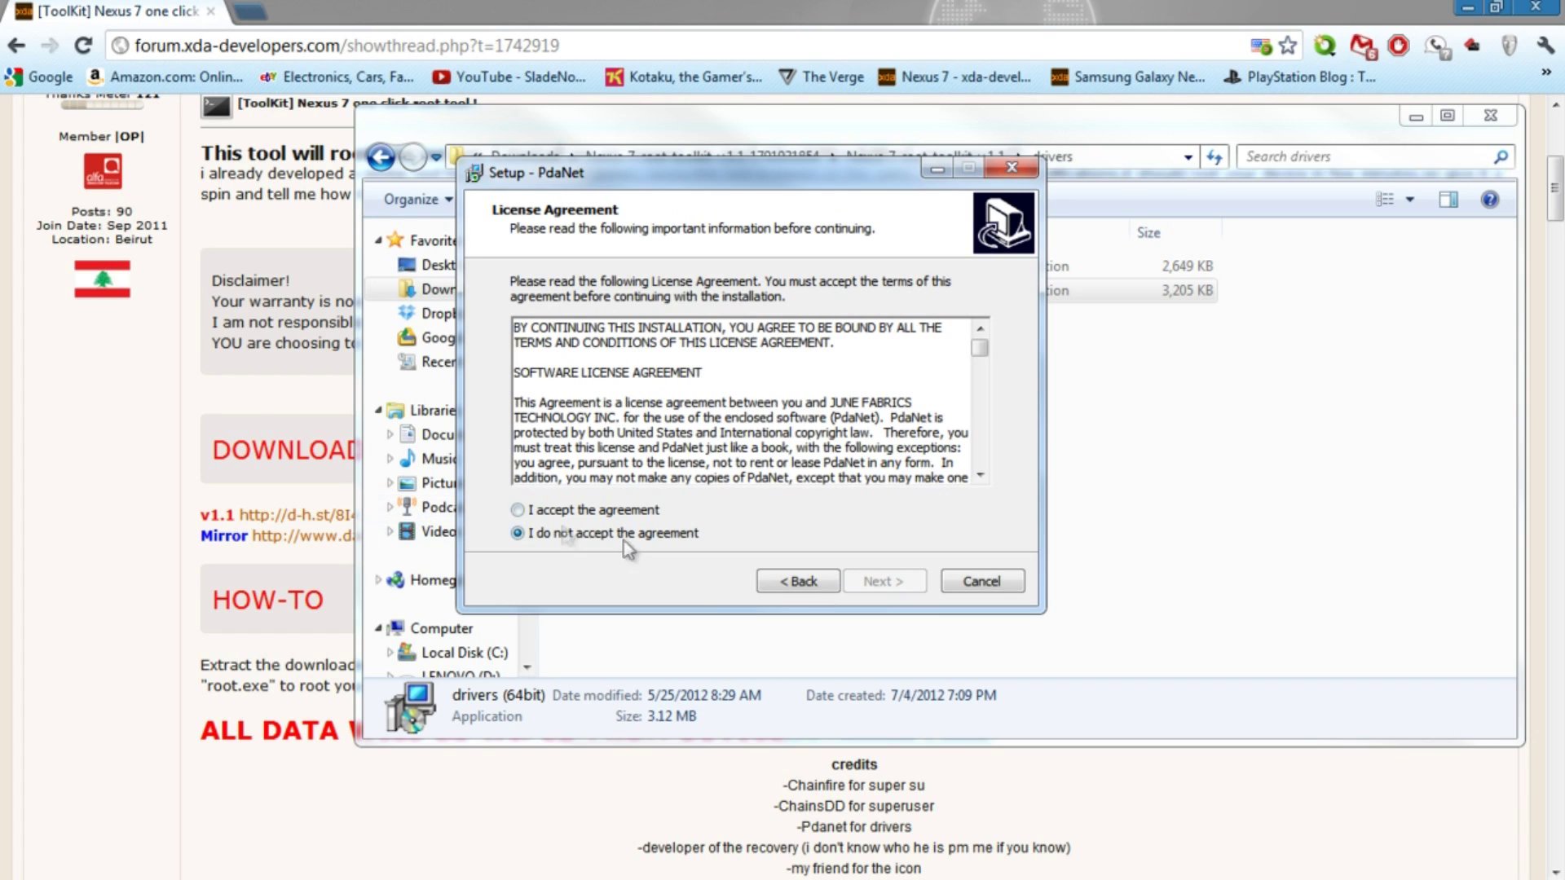
left_click(613, 512)
left_click(905, 582)
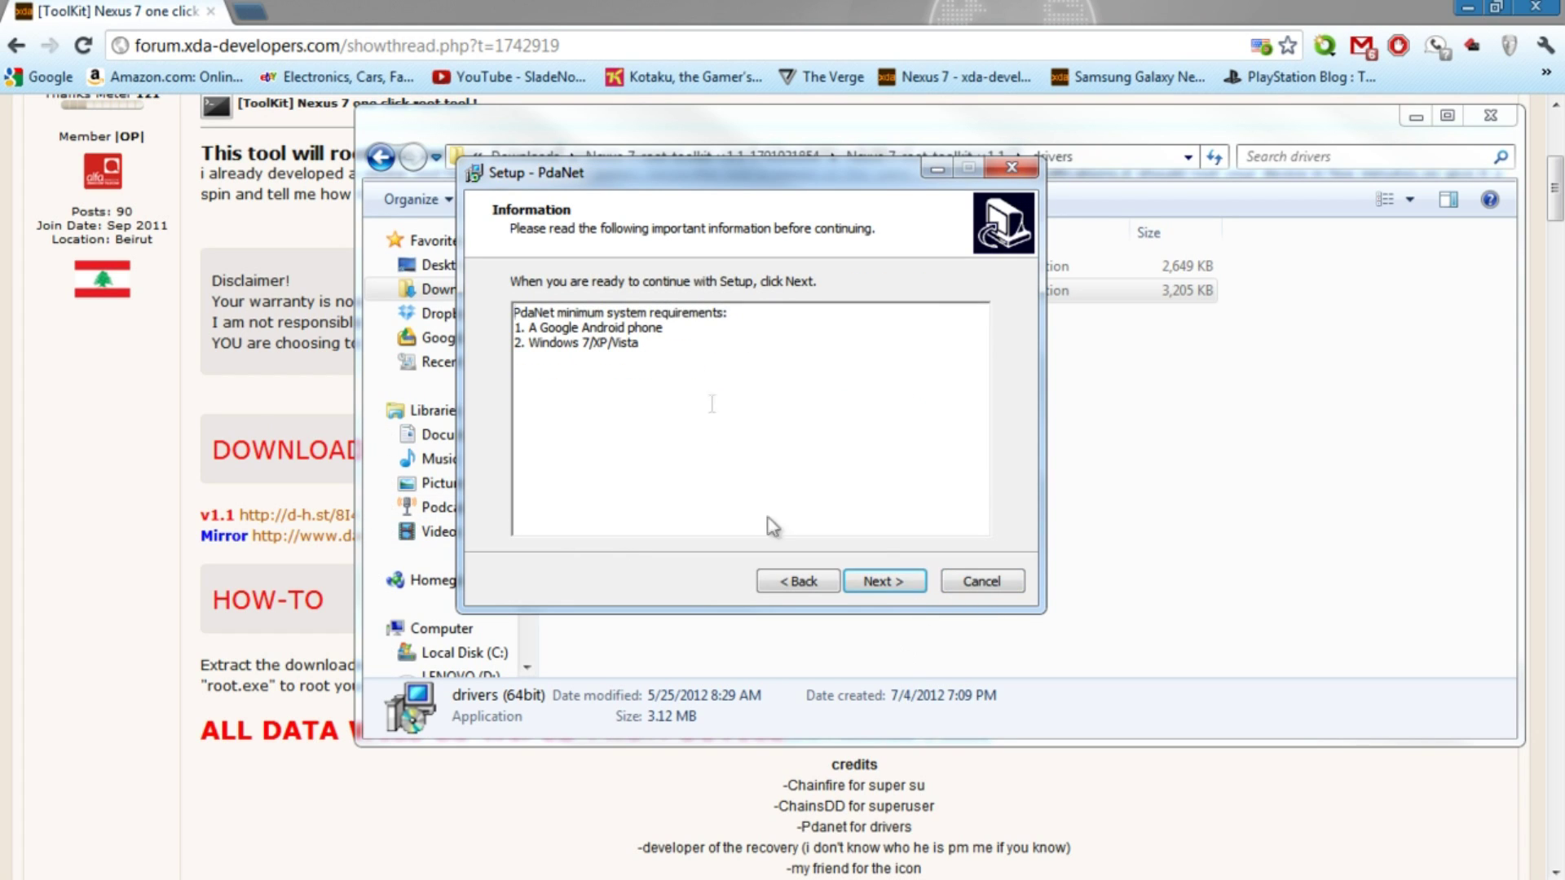
left_click(897, 581)
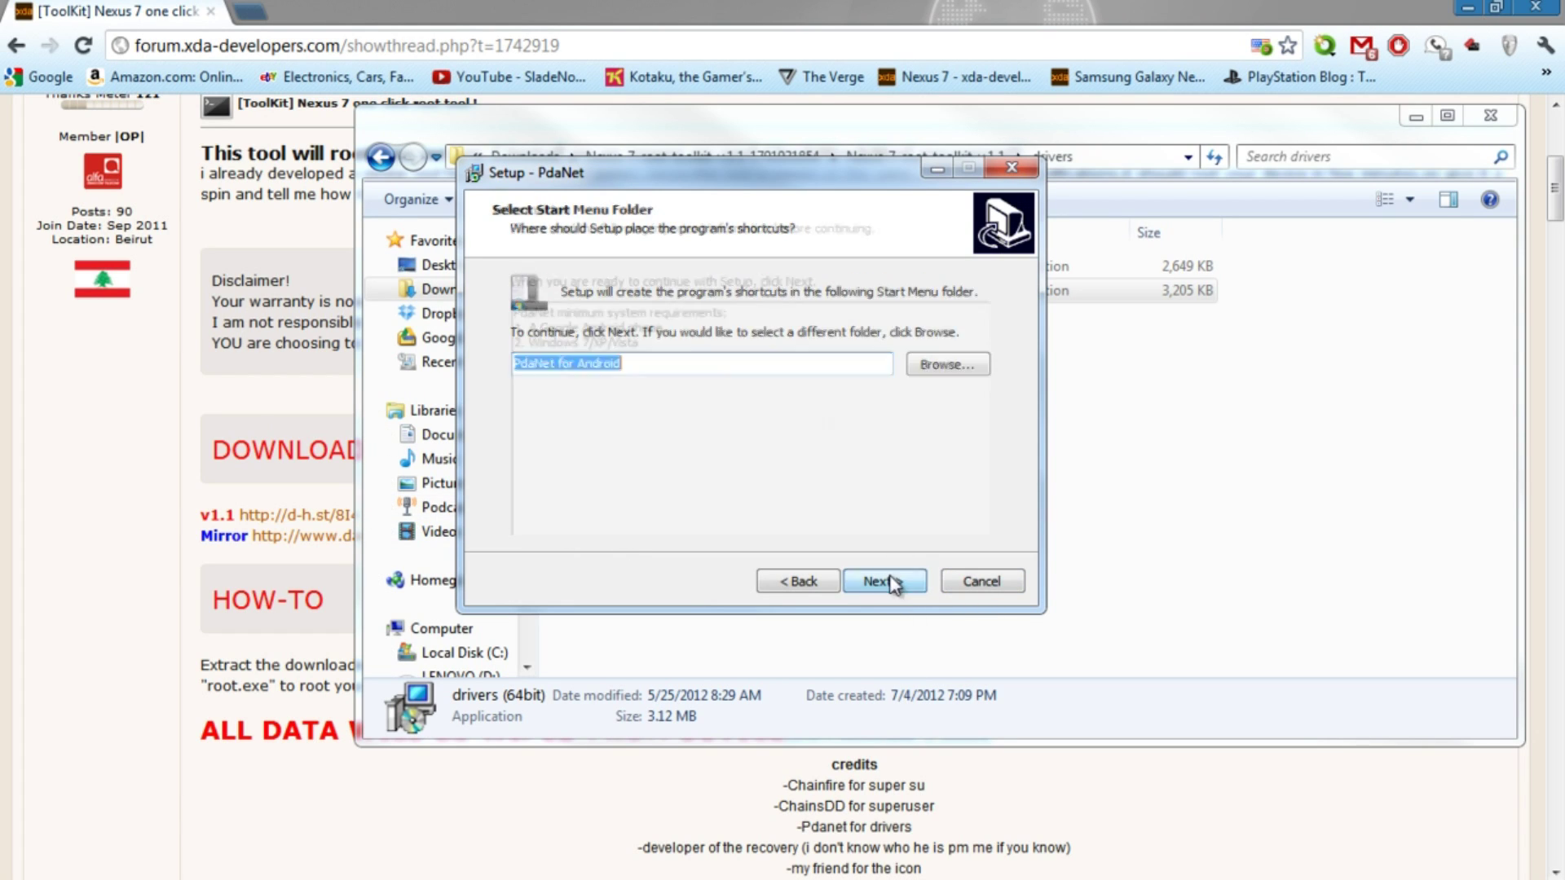
left_click(906, 581)
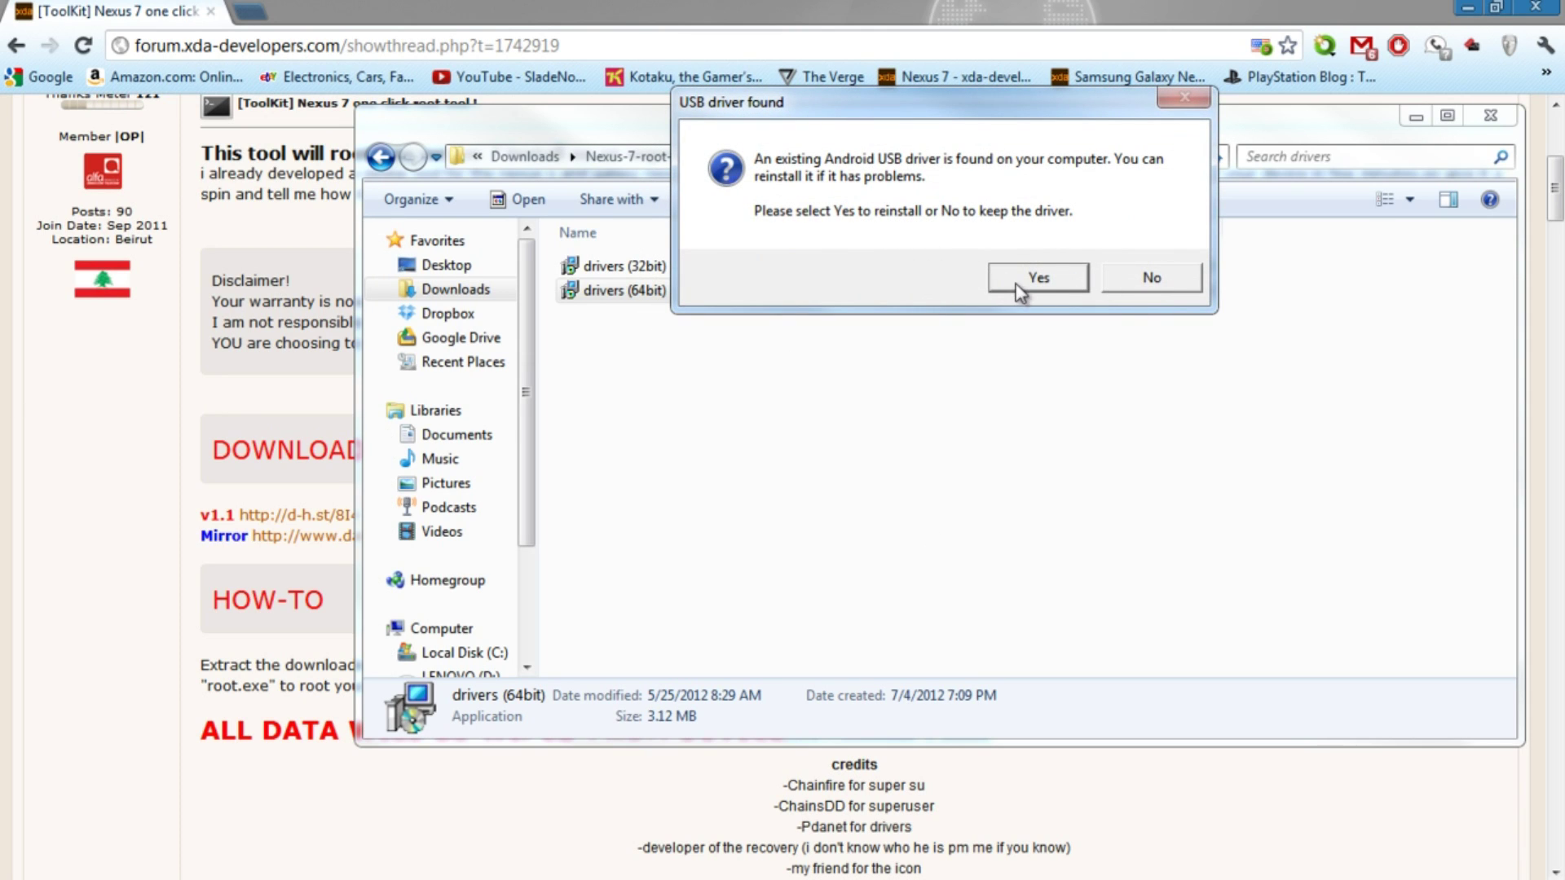
- Reinstall the Android USB driver with Others as manufacturer, then close the drivers window
left_click(1038, 278)
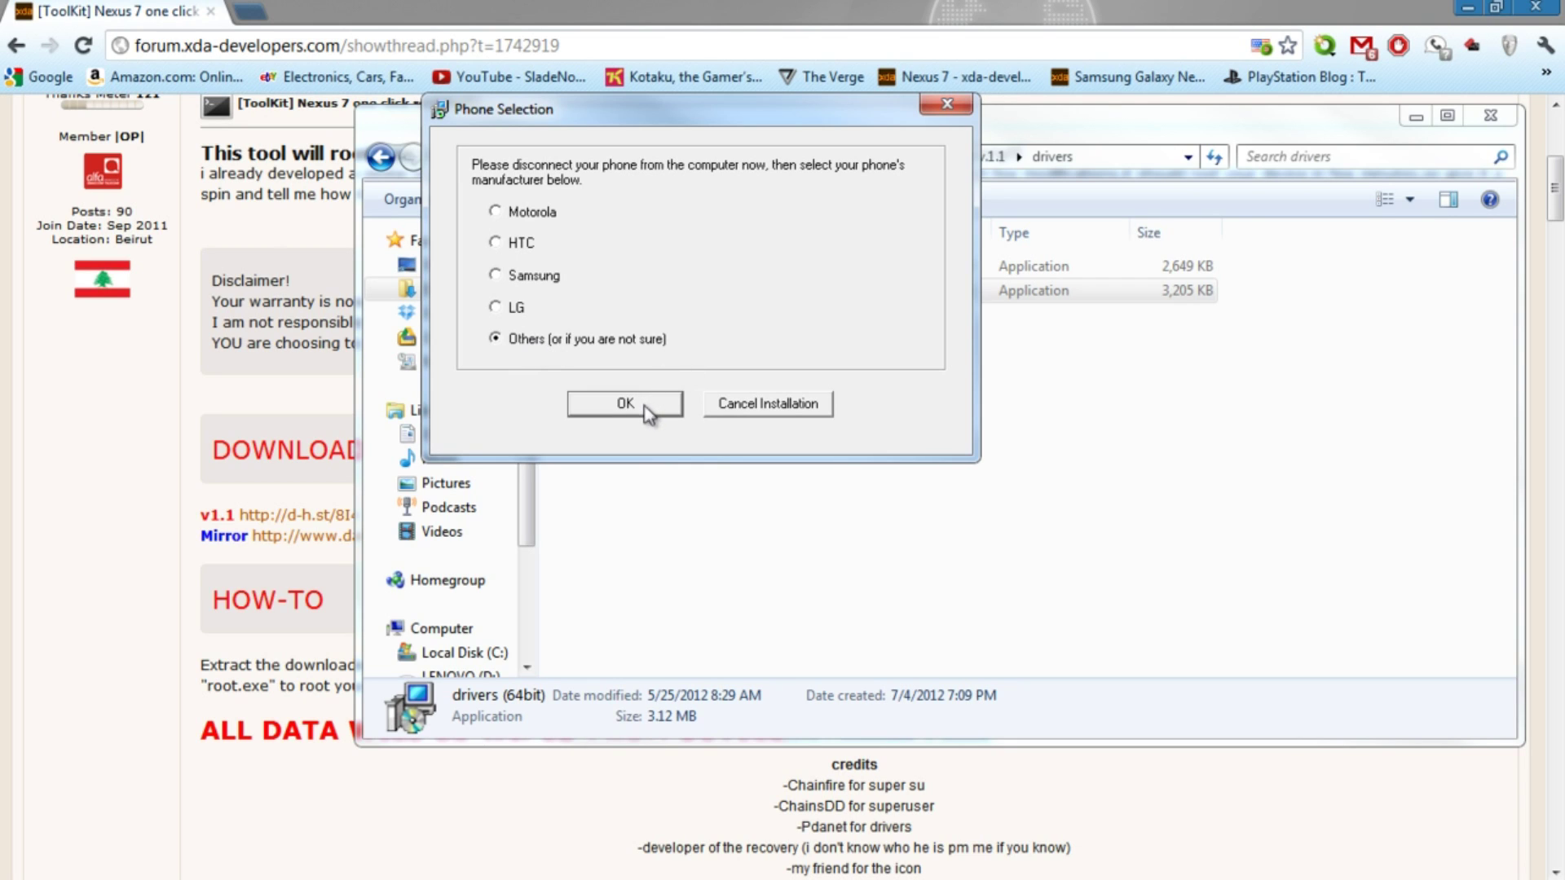
left_click(947, 105)
left_click(1491, 114)
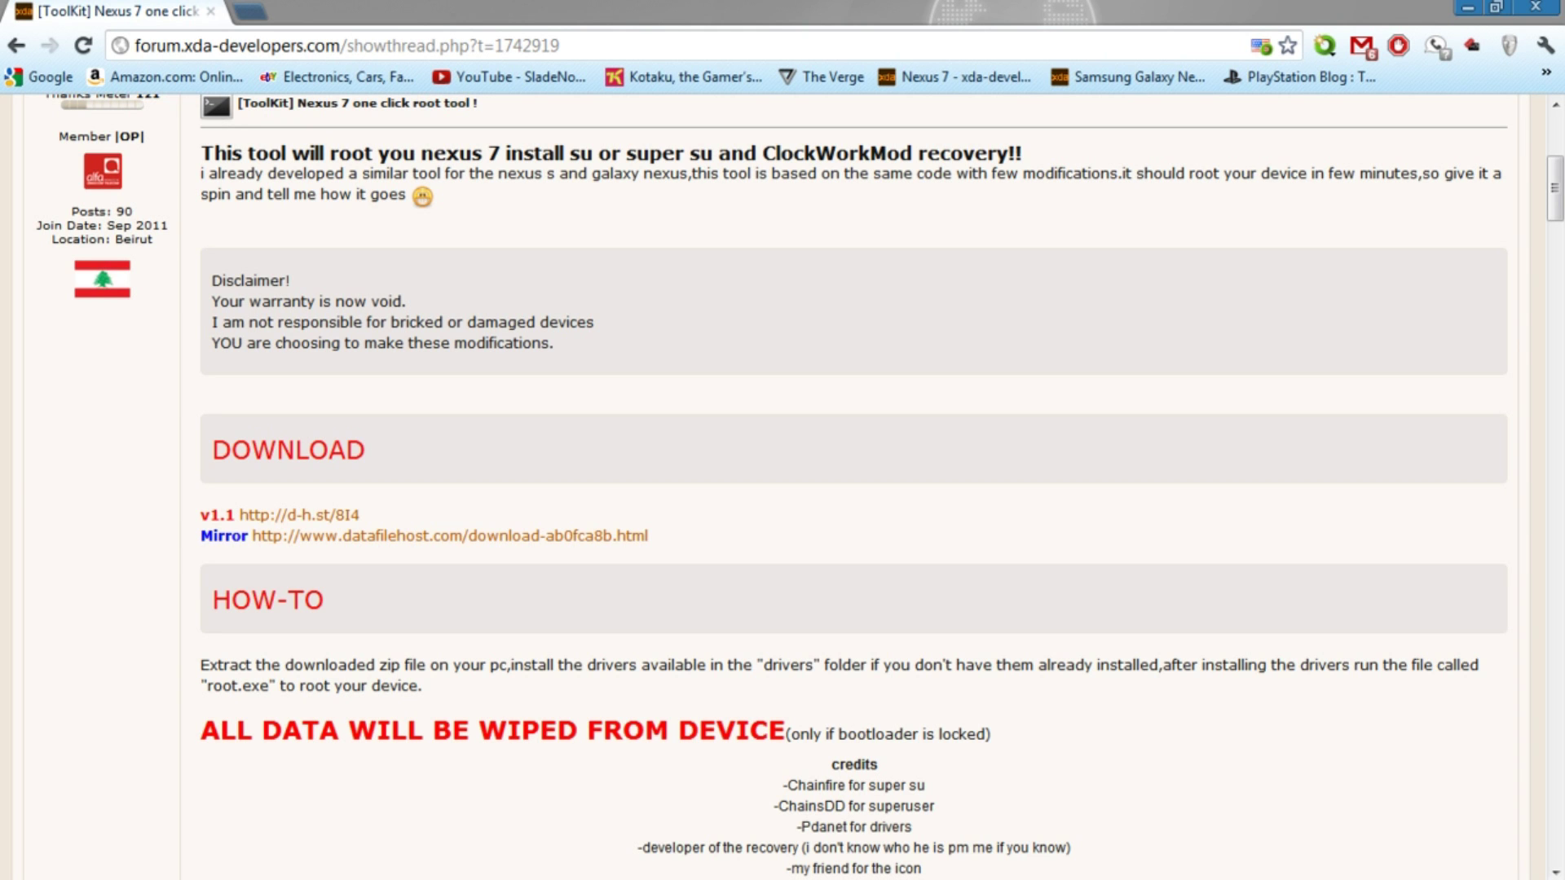
- Restore Chrome and move the toolkit folder window to the screen centre
double_click(512, 2)
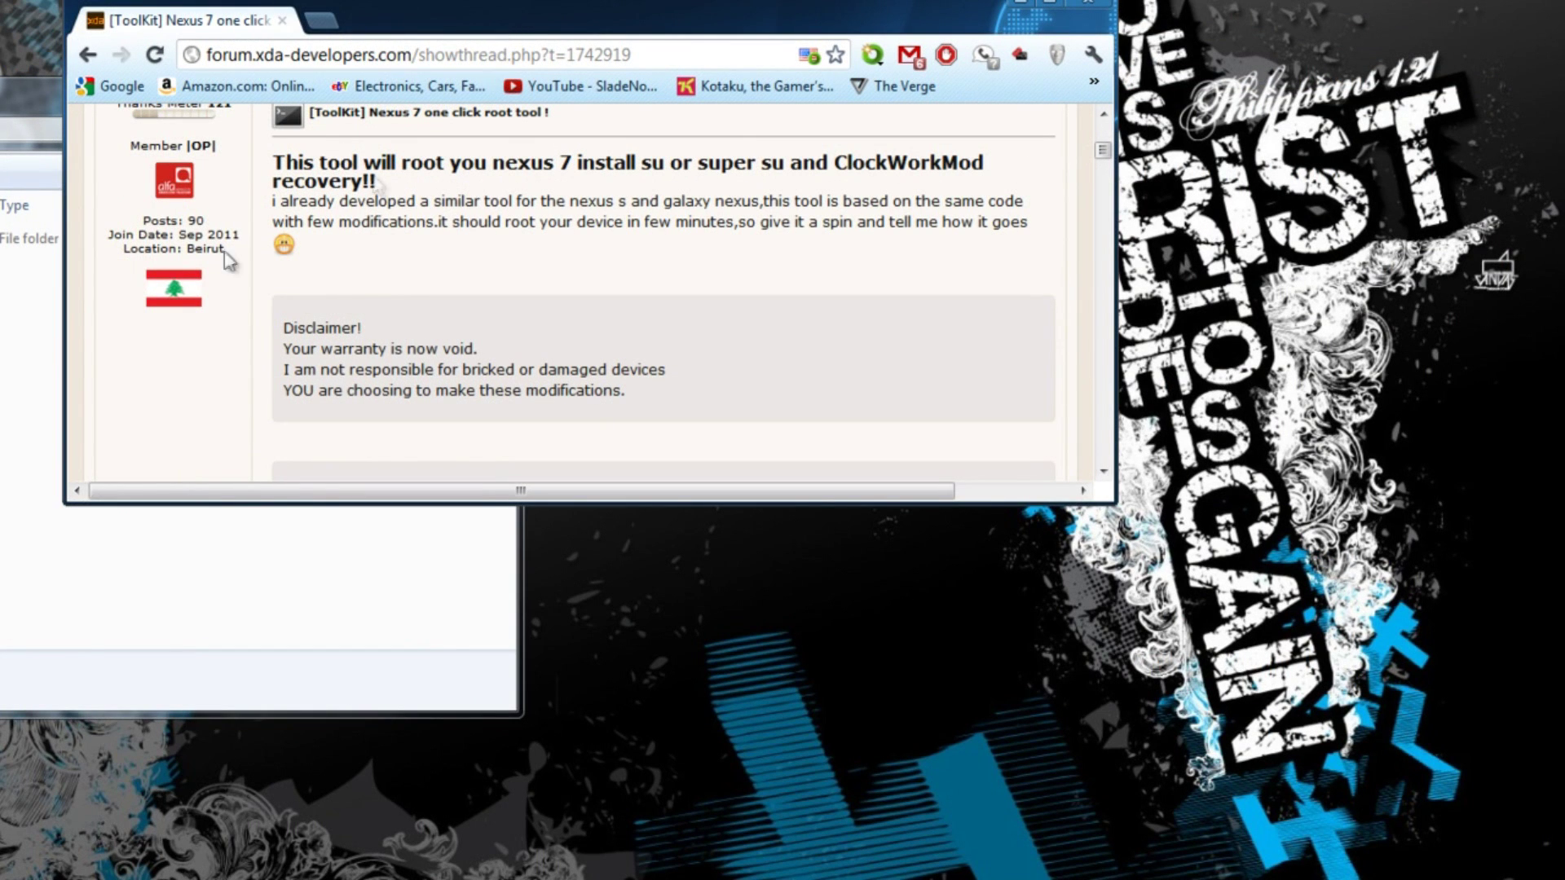
left_click(82, 640)
left_click_drag(269, 94, 1129, 149)
- Open Nexus-7-root-toolkit-v.1.1 and launch the root application
double_click(456, 293)
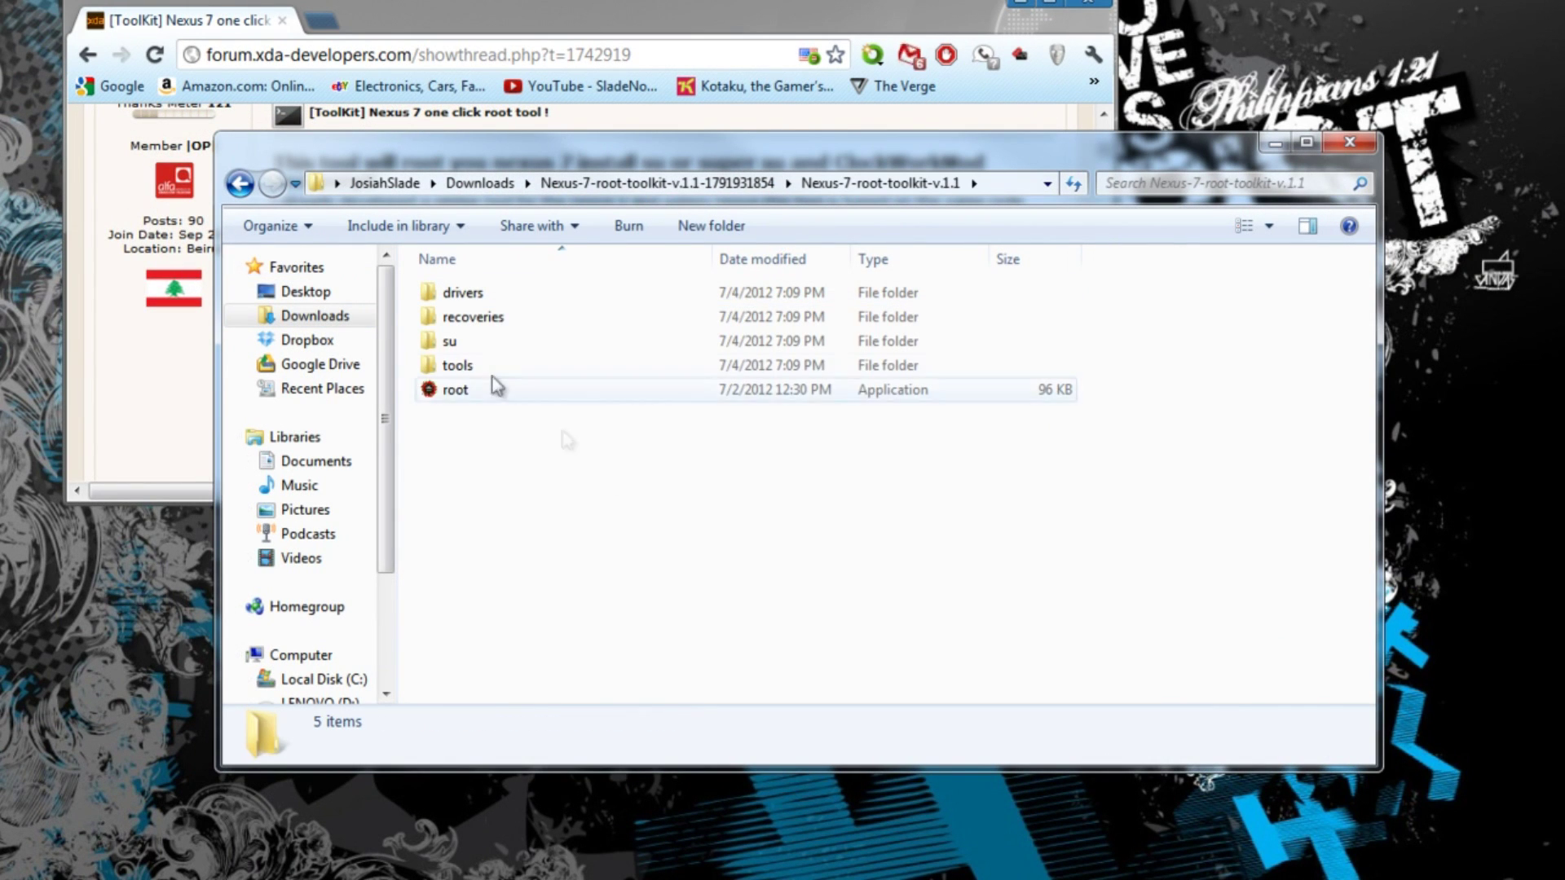
left_click(457, 398)
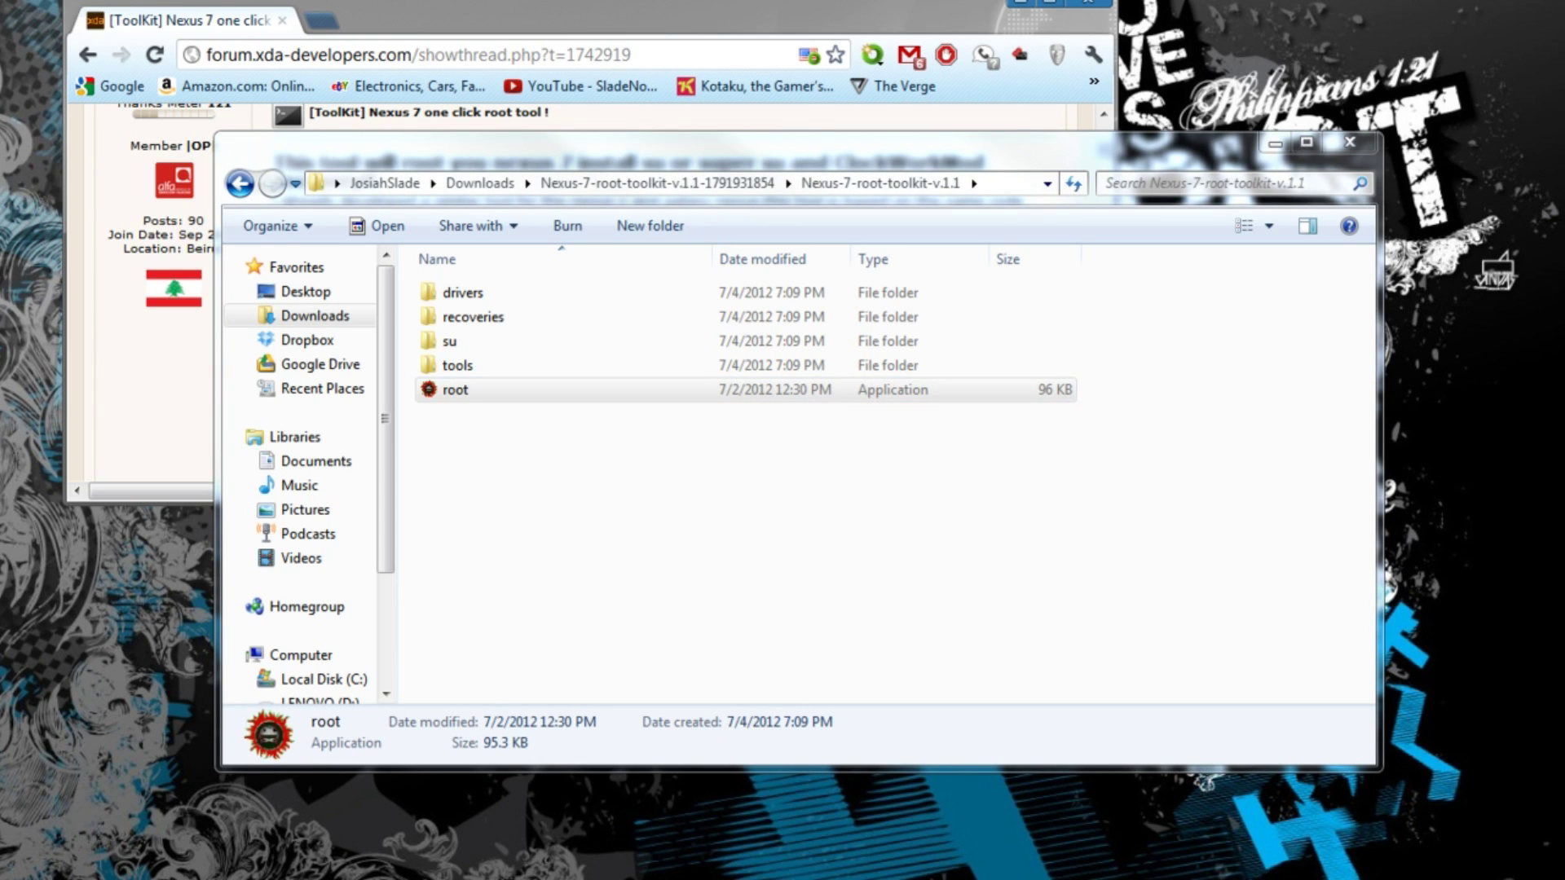
key("Return")
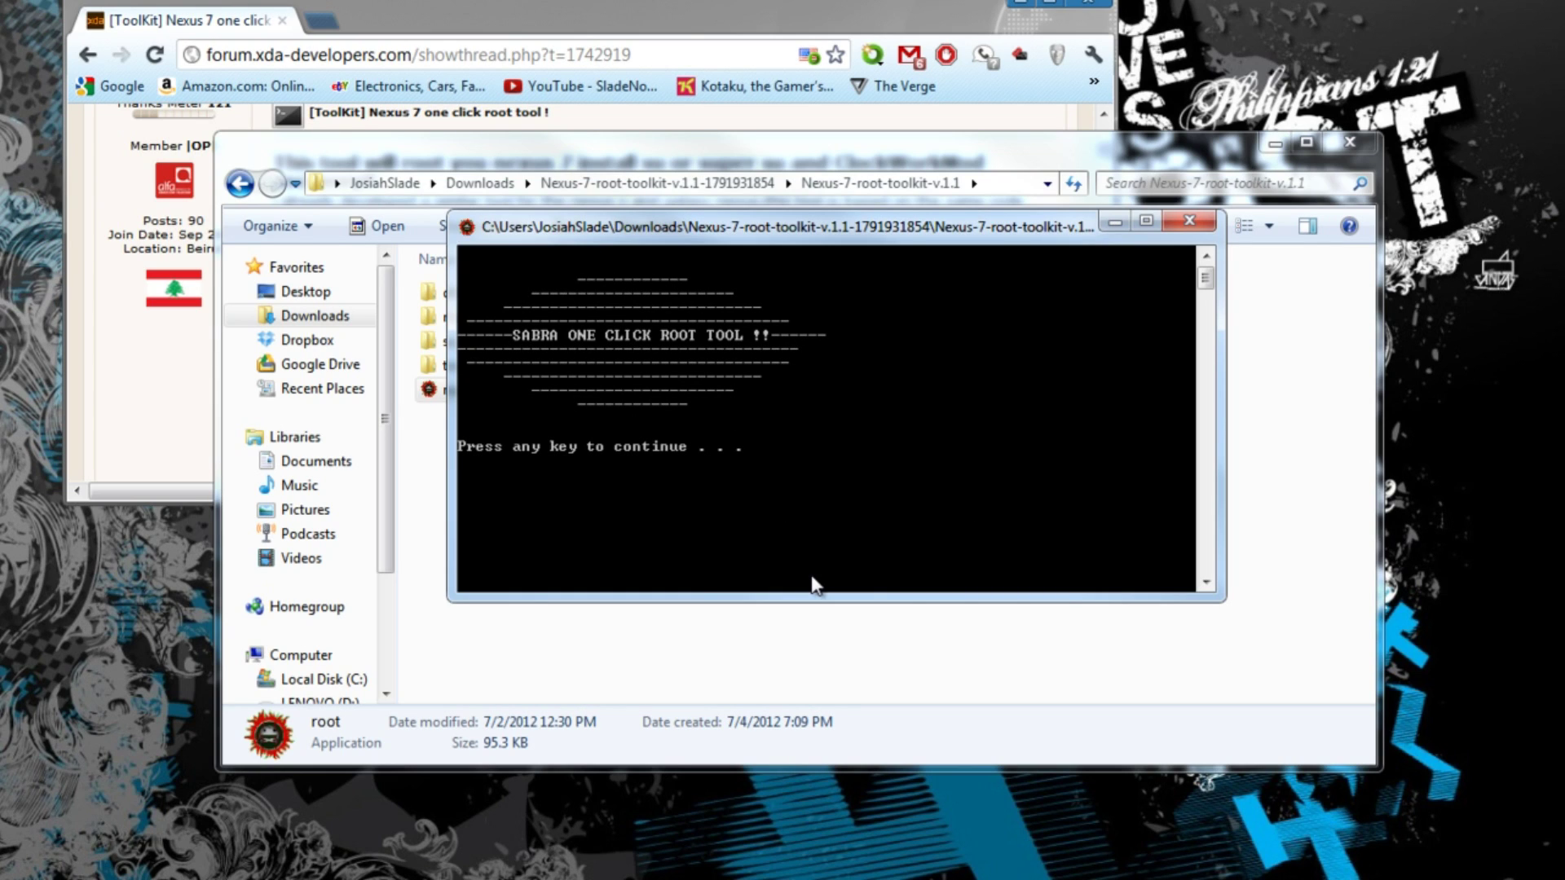
- Continue past the Sabra title banner and the device drivers reminder
key("Return")
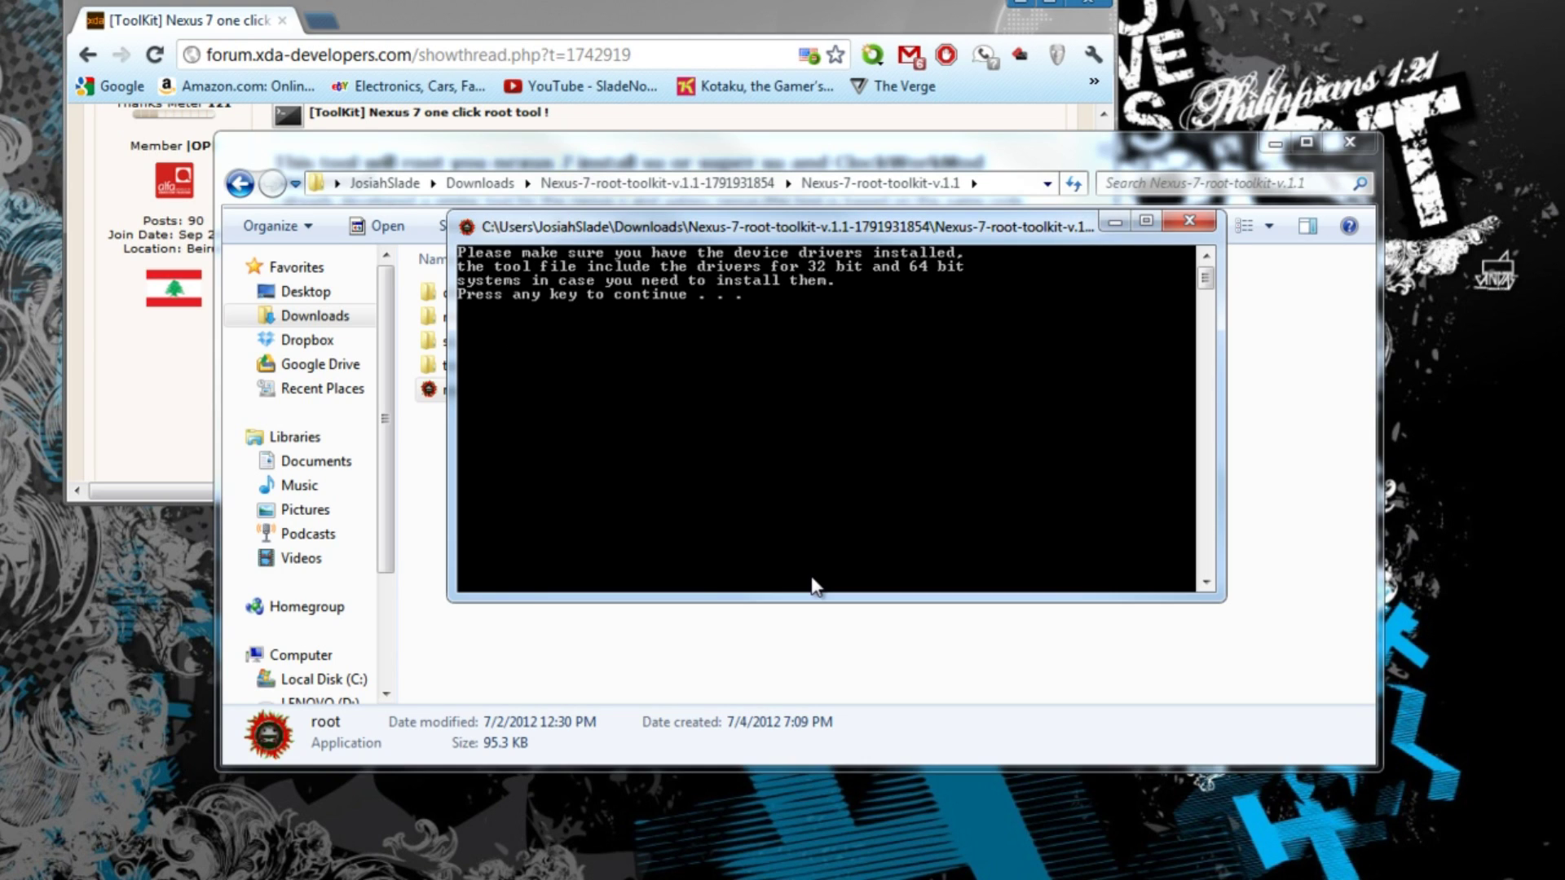
key("Return")
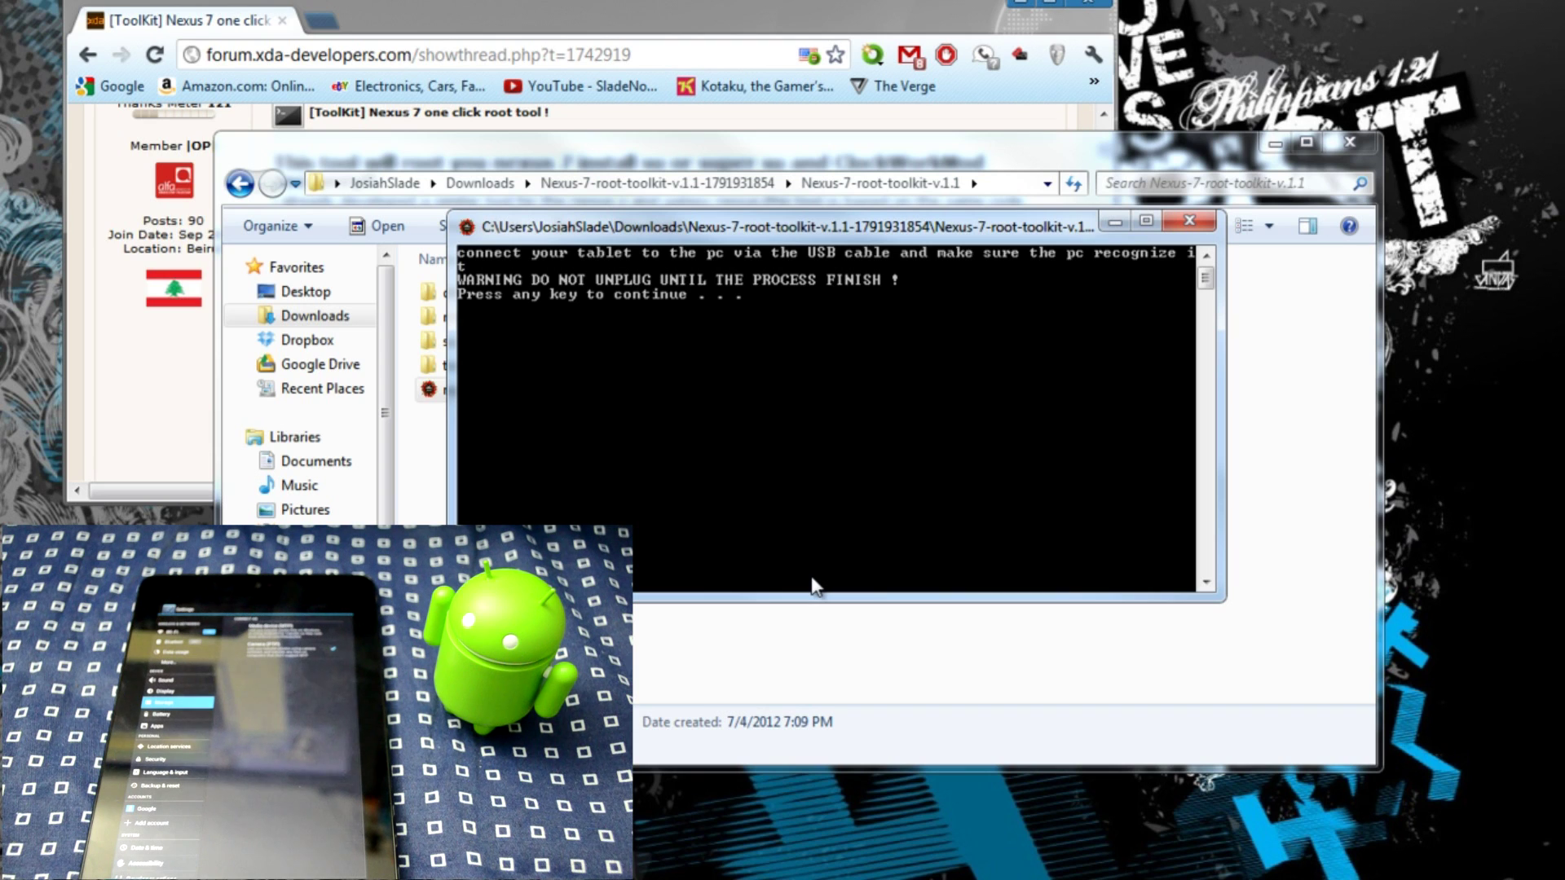
- Pass the connect-tablet warning, answer 2 for Unlocked bootloader, then 2 for SuperSU
key("Return")
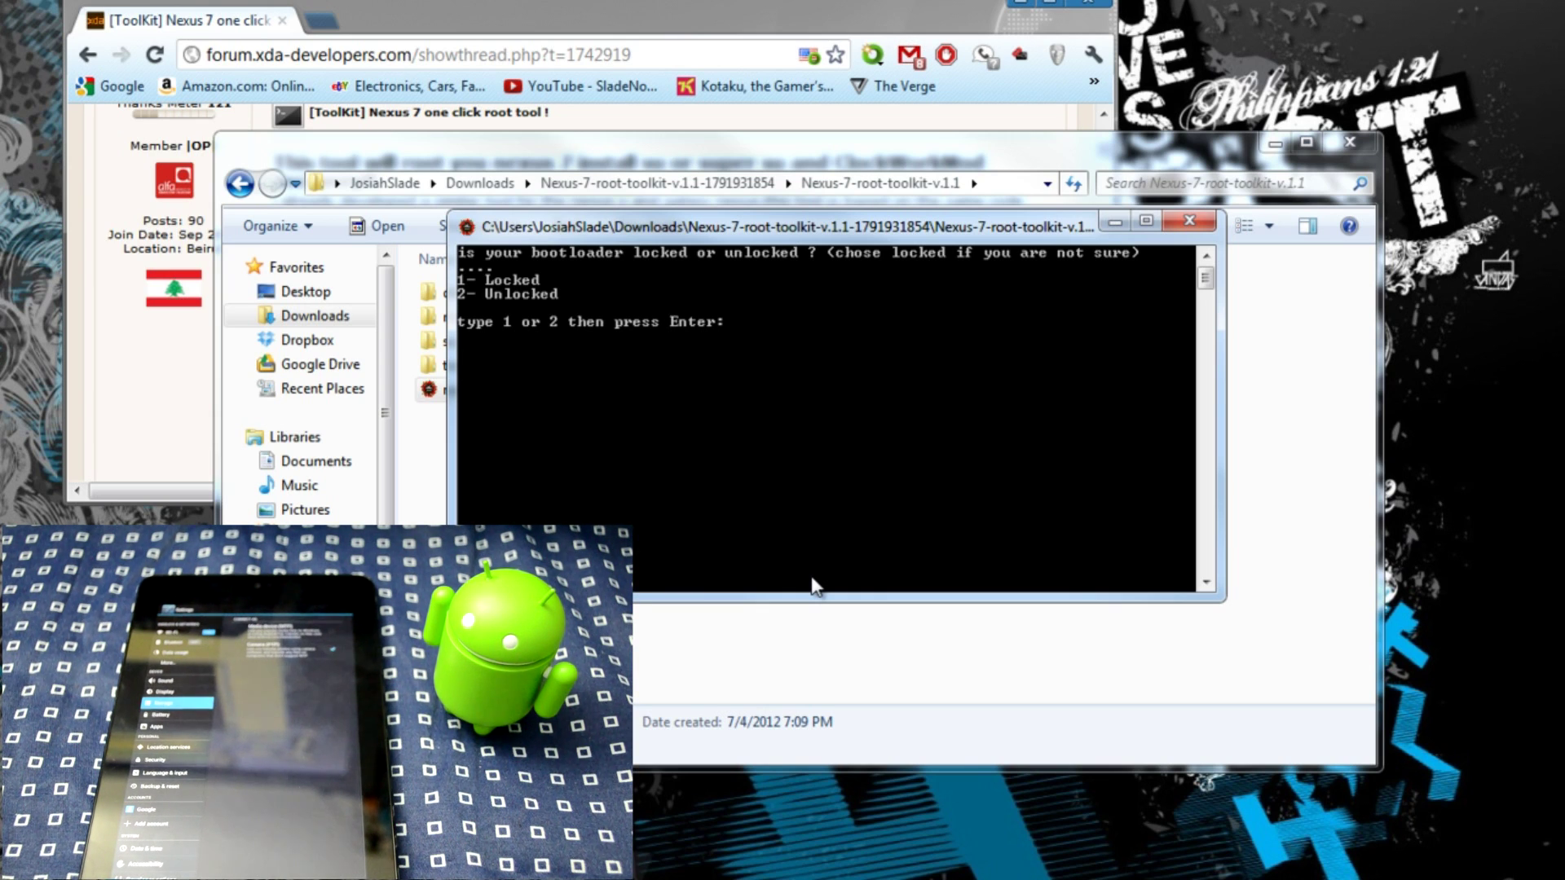
type("2")
key("Return")
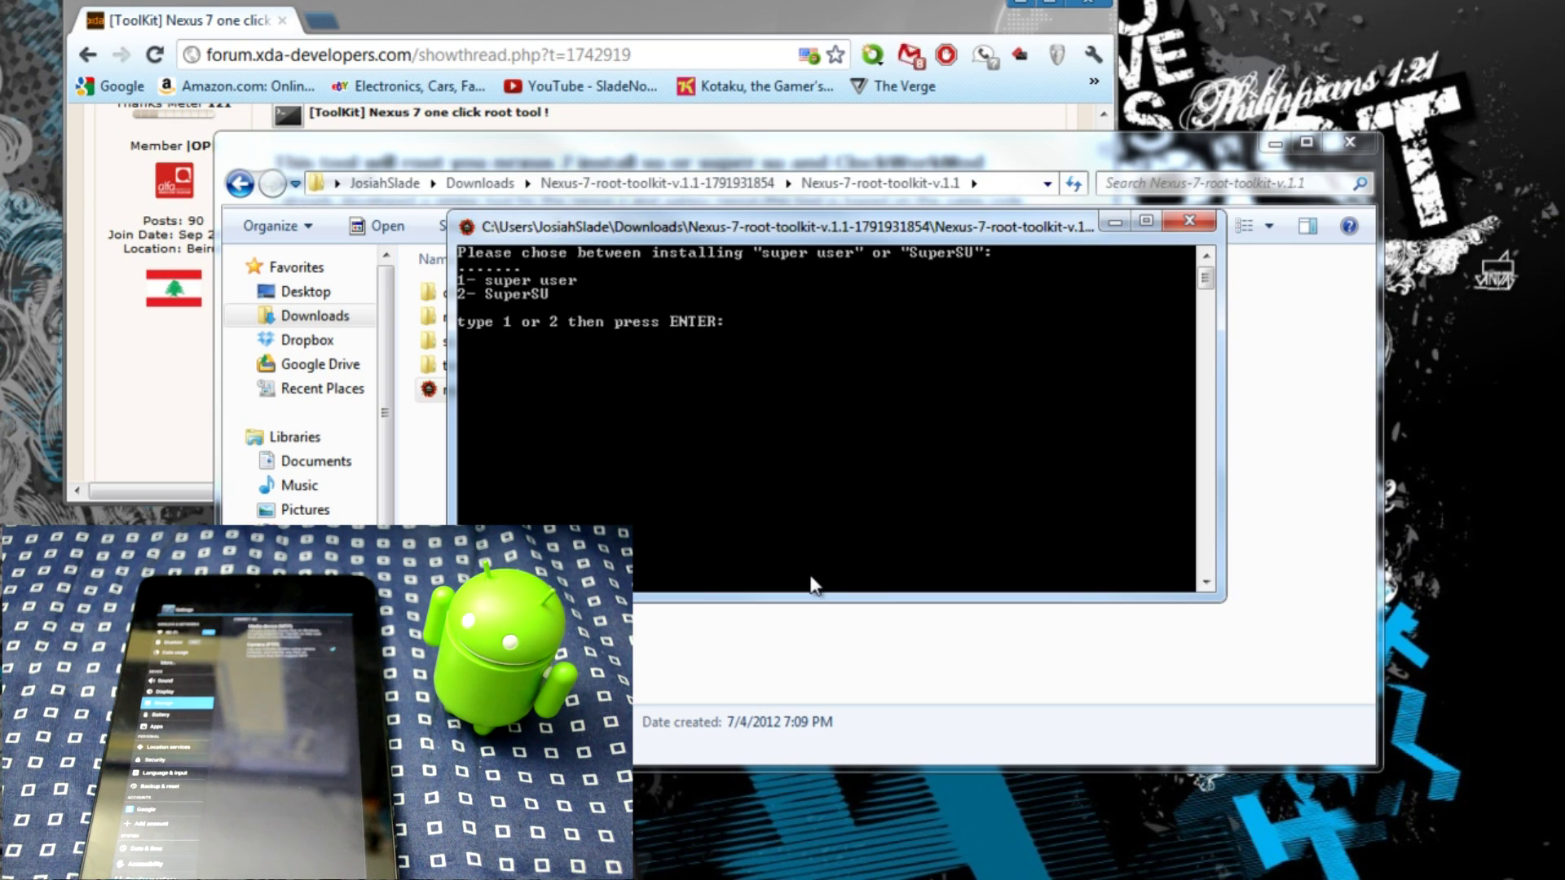
type("2")
key("Return")
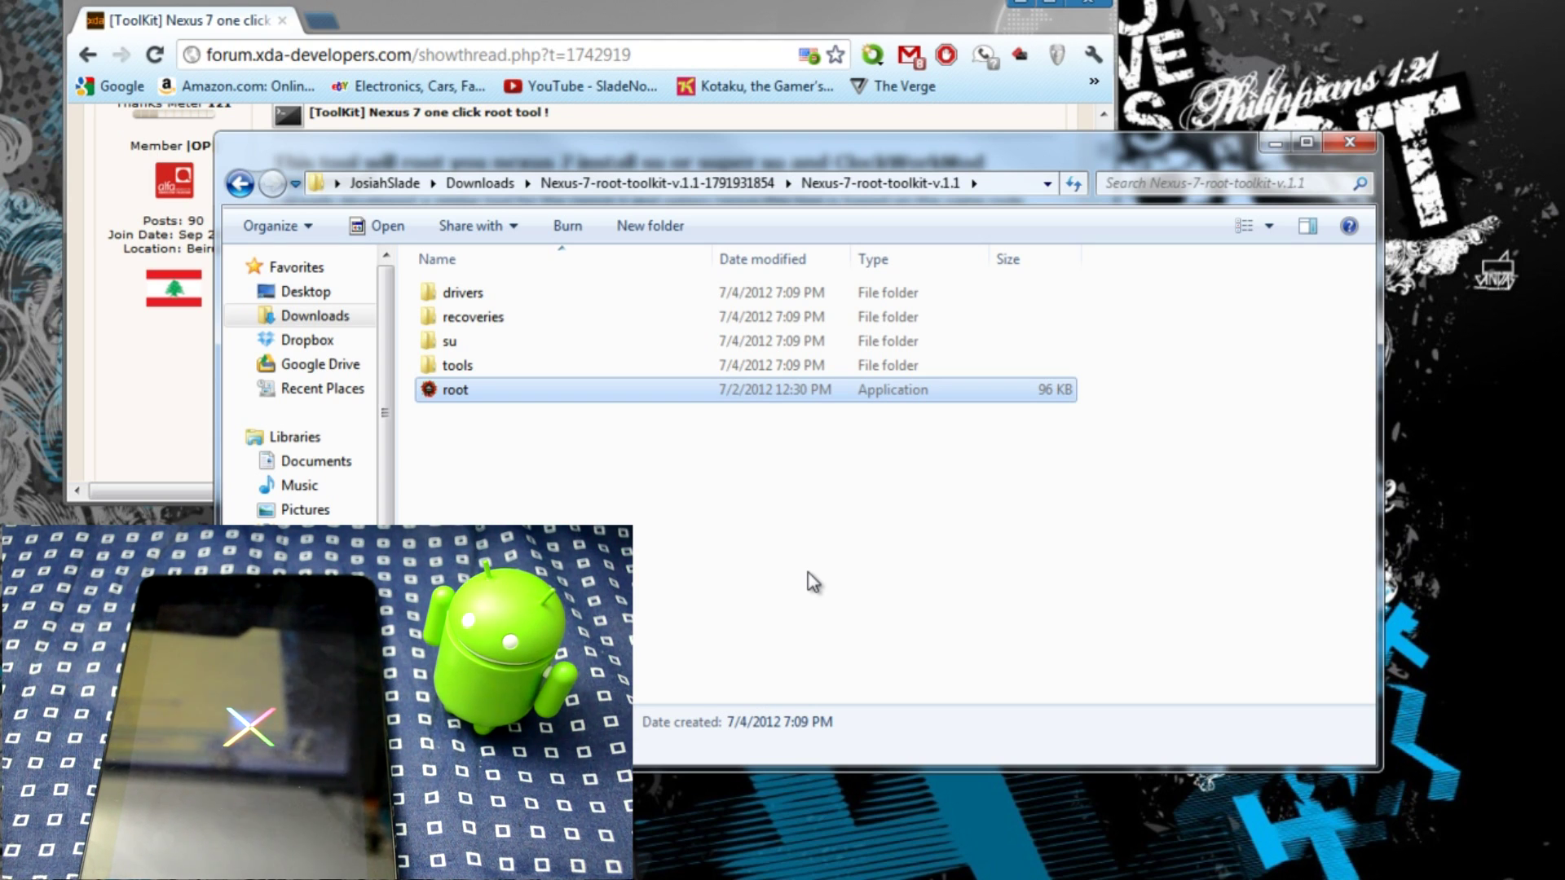
- Confirm SuperSU and let the tool root the Nexus 7 until the console closes
key("Return")
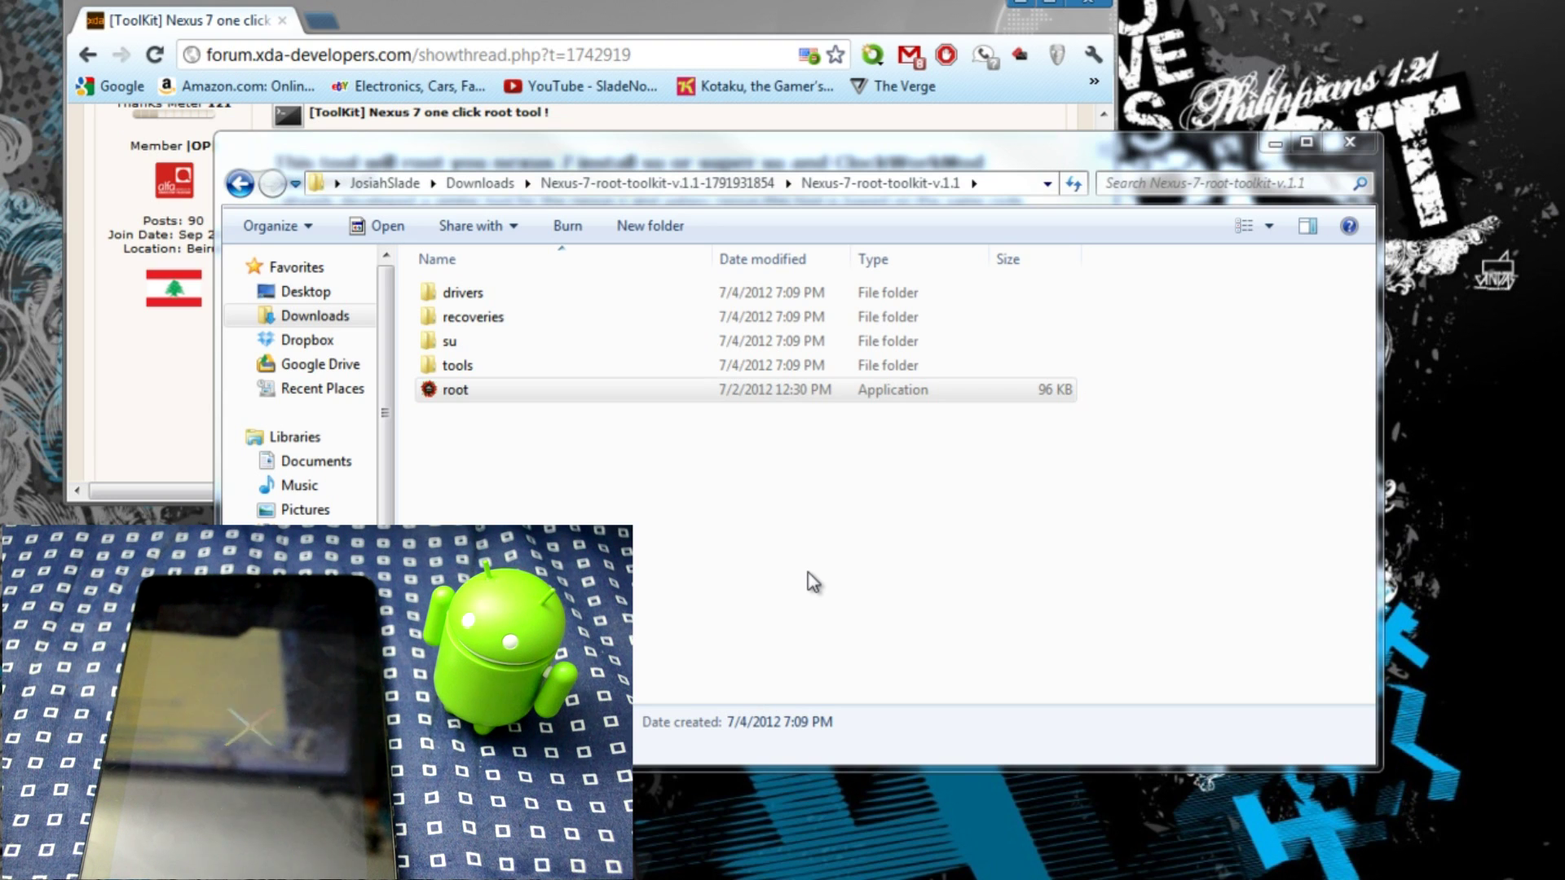